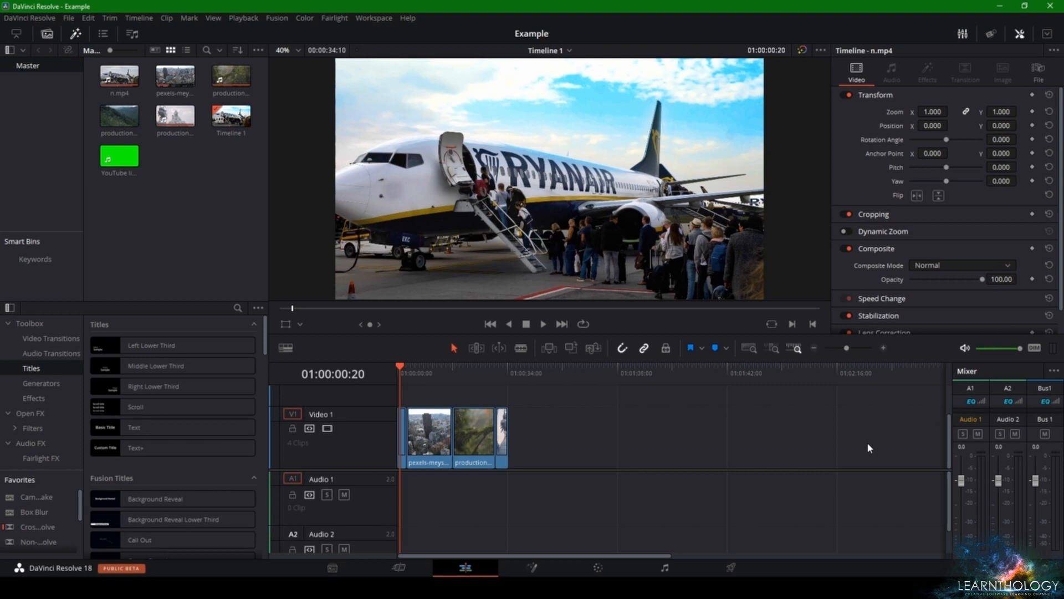
- Delete all clips and the timeline from the Media page's media pool
{"action": "left_click", "coordinate": [332, 568]}
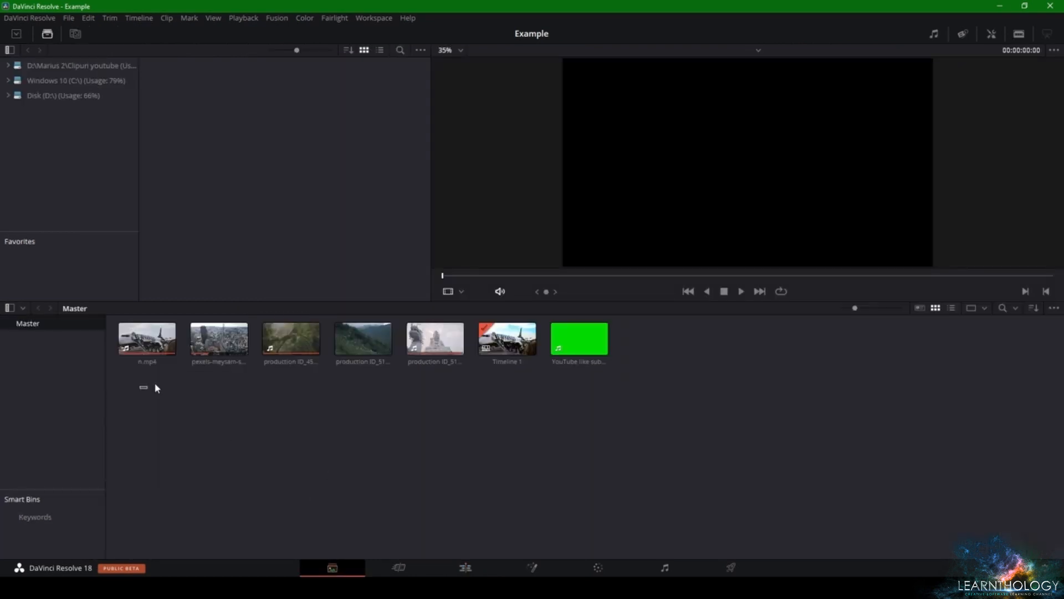
{"action": "left_click_drag", "start_coordinate": [155, 388], "coordinate": [633, 316]}
{"action": "key", "text": "Delete"}
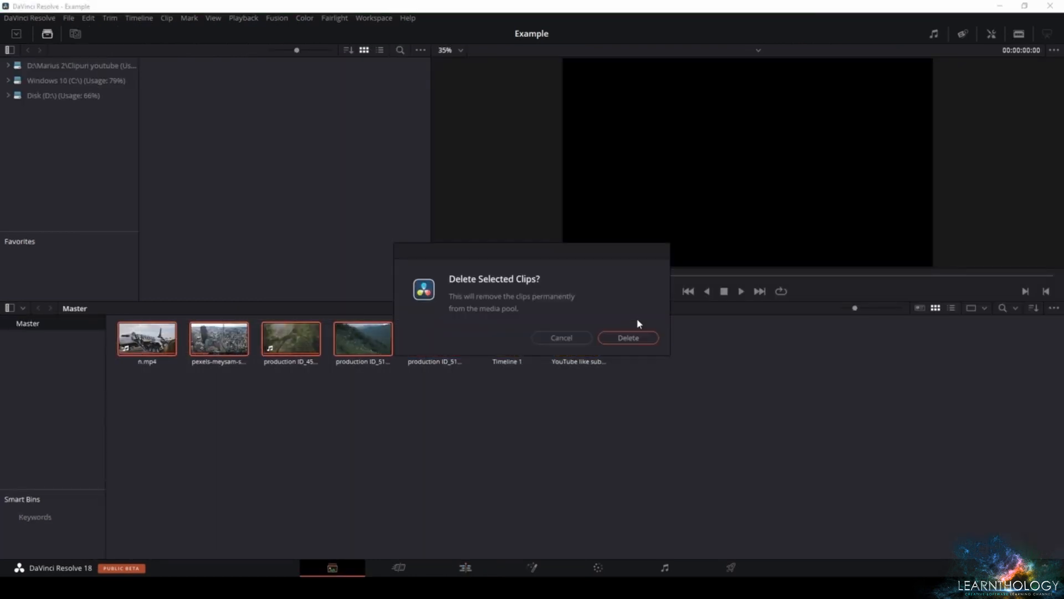
{"action": "left_click", "coordinate": [628, 338]}
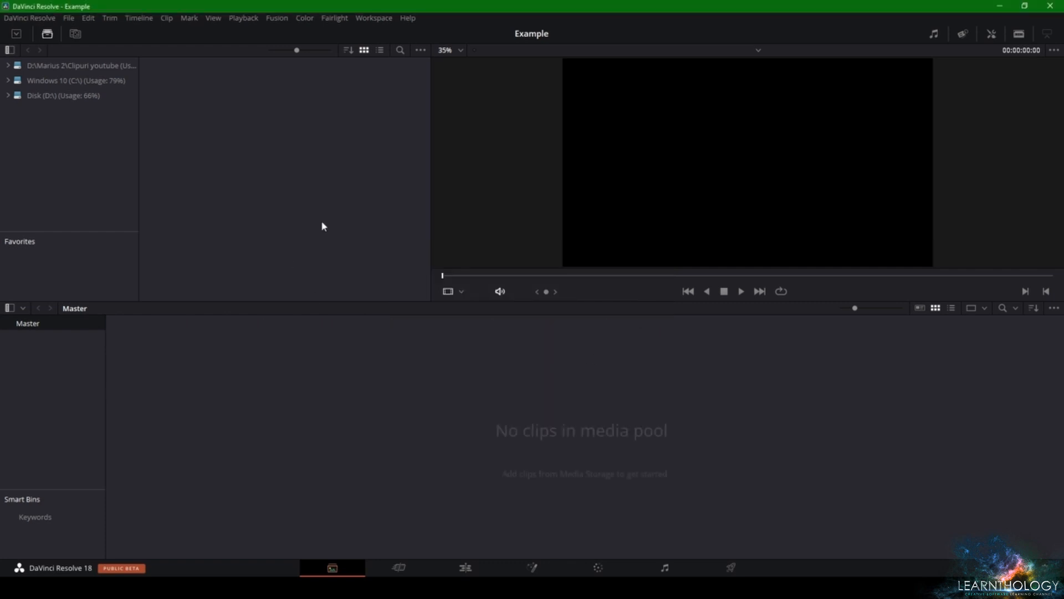
- Import the Statue of Liberty clip production ID_4970456.mp4 from the raw 1 folder on disk D into the media pool
{"action": "left_click", "coordinate": [80, 96]}
{"action": "scroll", "coordinate": [352, 186], "scroll_direction": "down", "scroll_amount": 2}
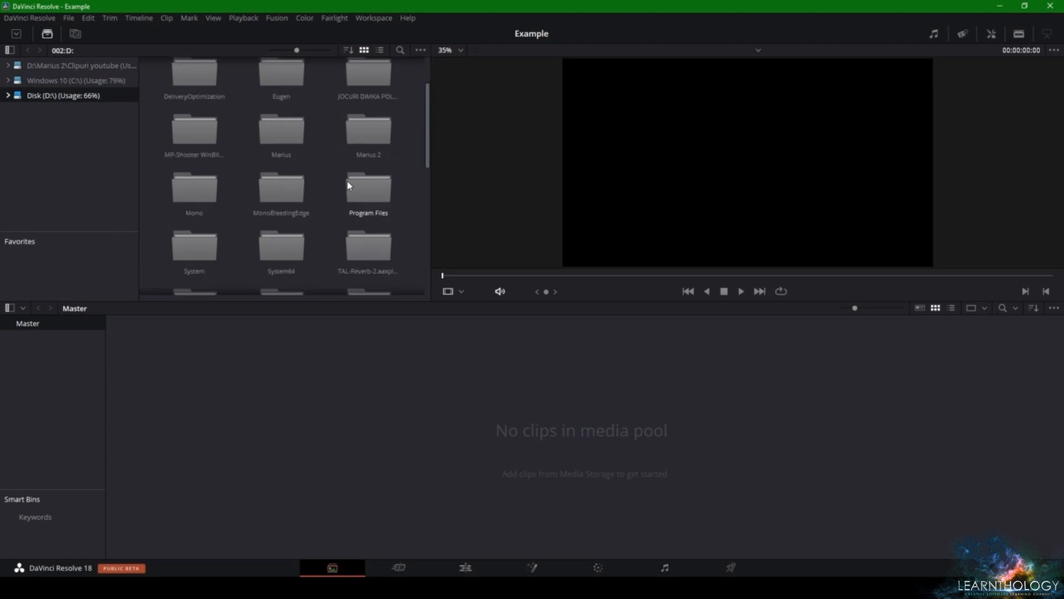
{"action": "double_click", "coordinate": [363, 145]}
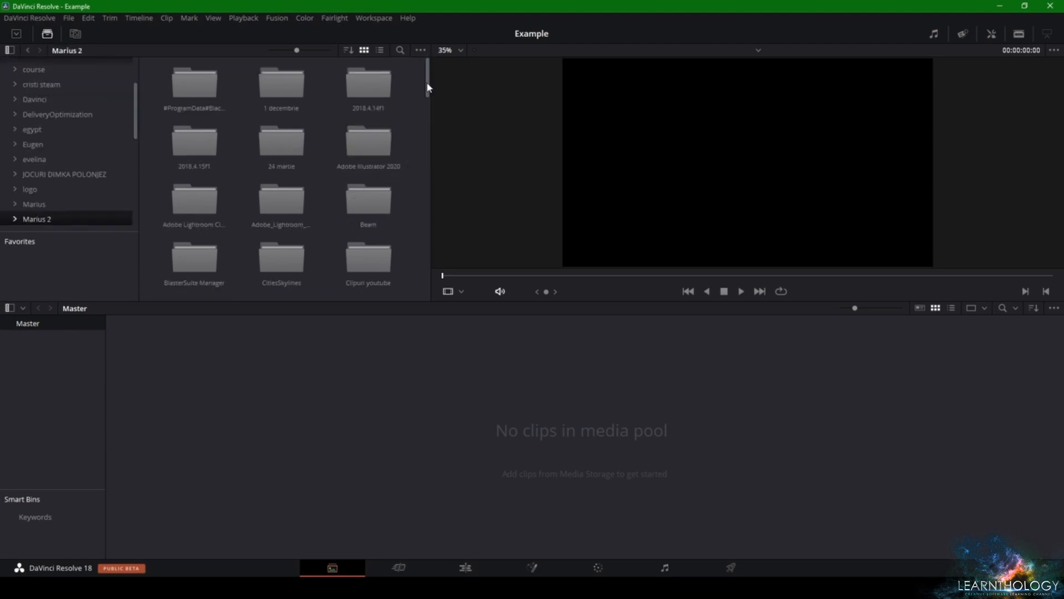
{"action": "left_click_drag", "start_coordinate": [427, 85], "coordinate": [428, 244]}
{"action": "double_click", "coordinate": [377, 159]}
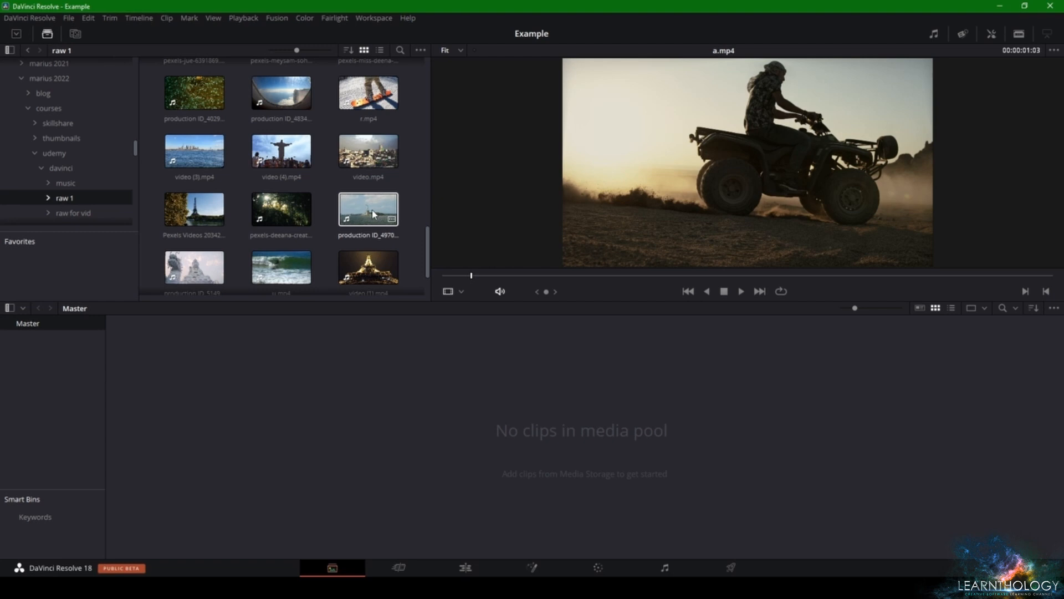
{"action": "left_click_drag", "start_coordinate": [368, 209], "coordinate": [311, 451]}
{"action": "left_click", "coordinate": [625, 345]}
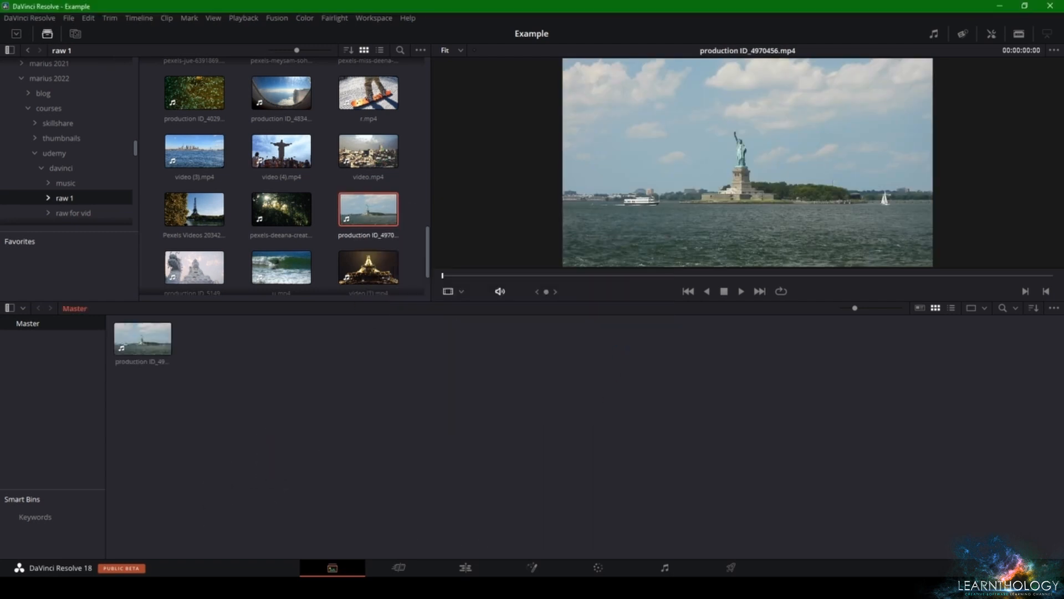
- Place the imported Statue of Liberty clip at the start of a new timeline on the Edit page and fit its full length in view
{"action": "left_click", "coordinate": [465, 567]}
{"action": "left_click_drag", "start_coordinate": [118, 79], "coordinate": [395, 448]}
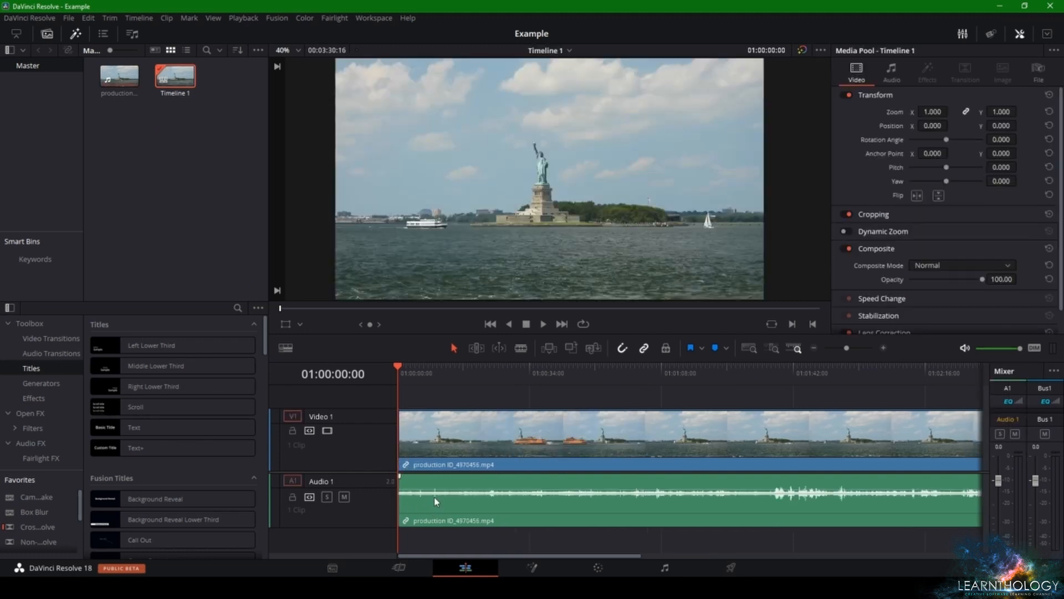
{"action": "left_click", "coordinate": [814, 348]}
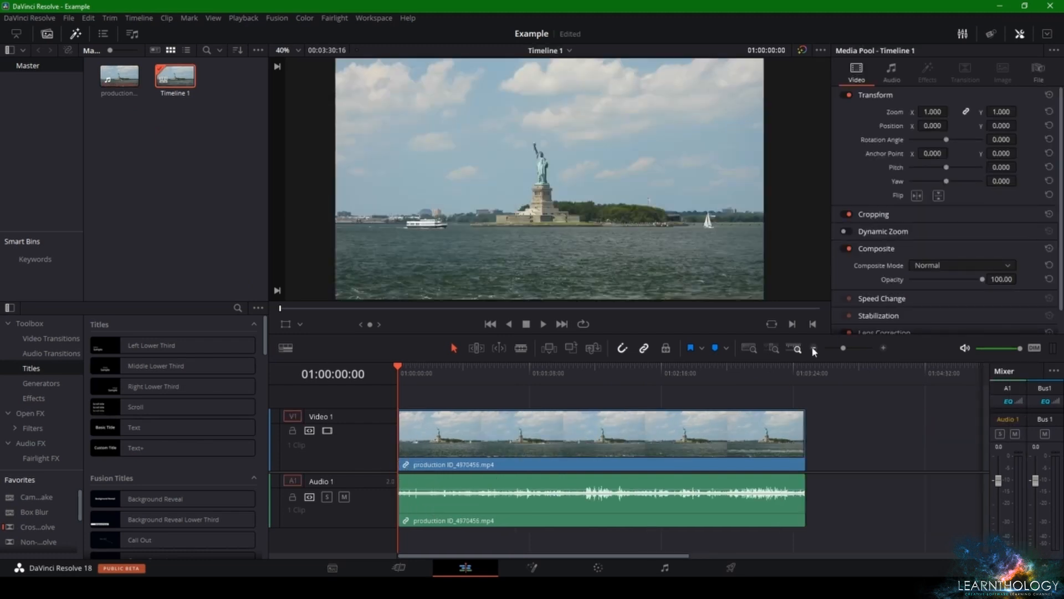
- Split the clip at 01:00:17:13, delete the opening part and move the remainder to the timeline start
{"action": "left_click_drag", "start_coordinate": [440, 373], "coordinate": [419, 373]}
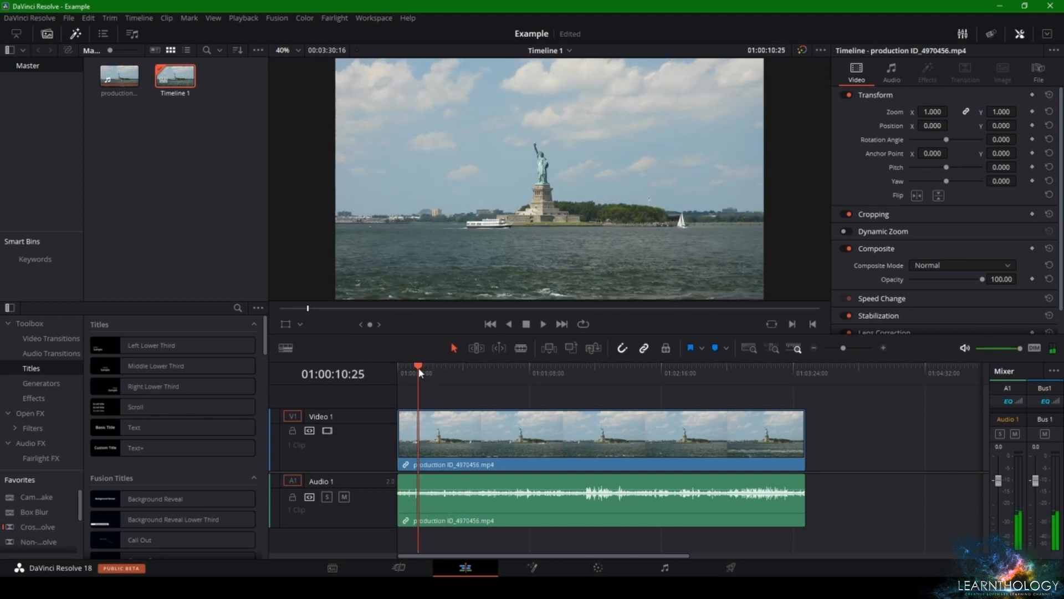
{"action": "left_click", "coordinate": [424, 376]}
{"action": "left_click", "coordinate": [430, 373]}
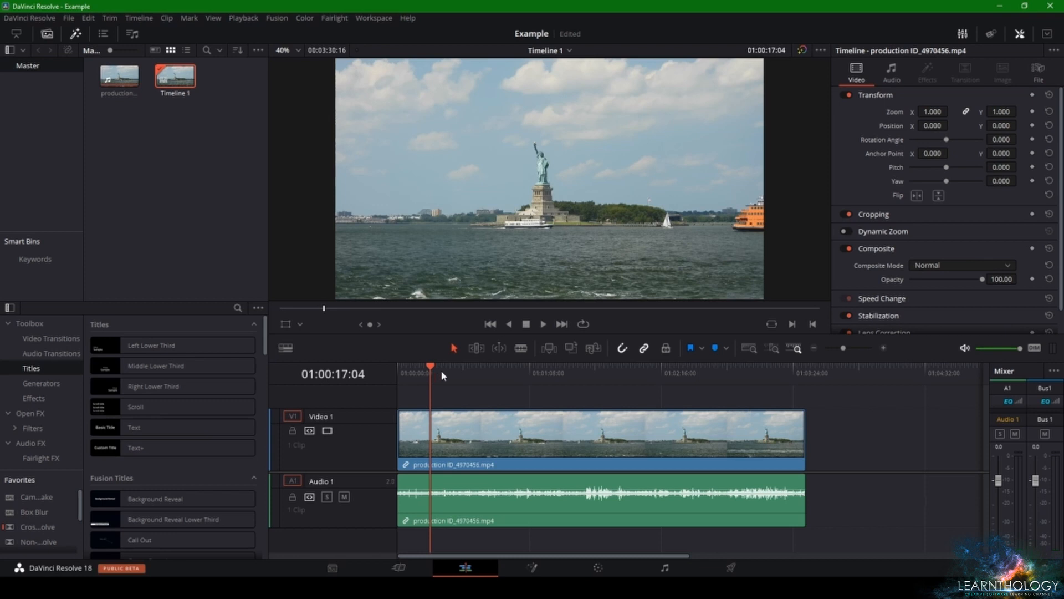
{"action": "left_click", "coordinate": [442, 375]}
{"action": "left_click", "coordinate": [425, 375]}
{"action": "left_click", "coordinate": [421, 376]}
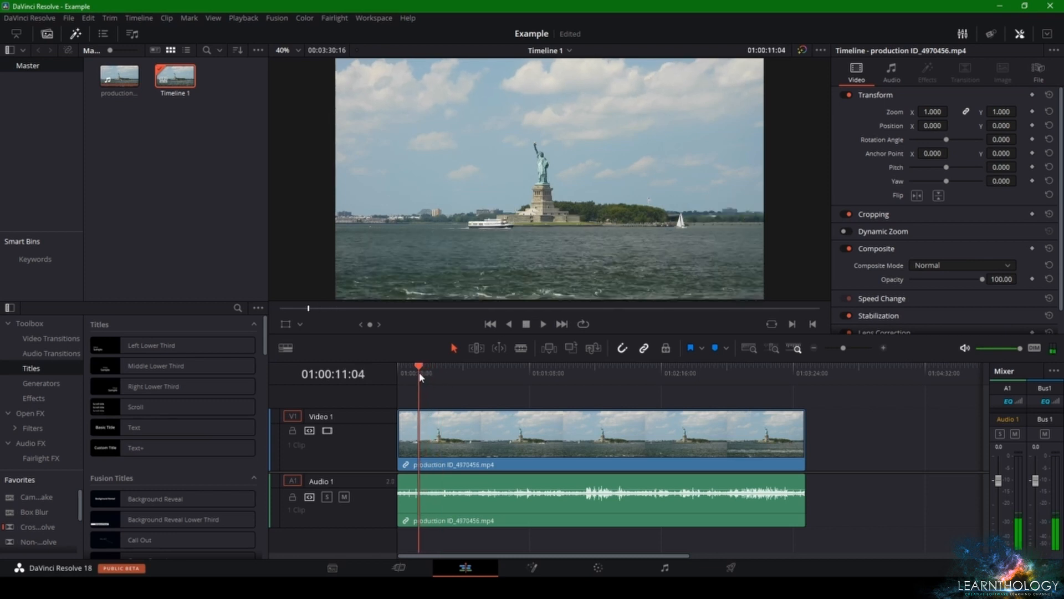
{"action": "left_click", "coordinate": [423, 377]}
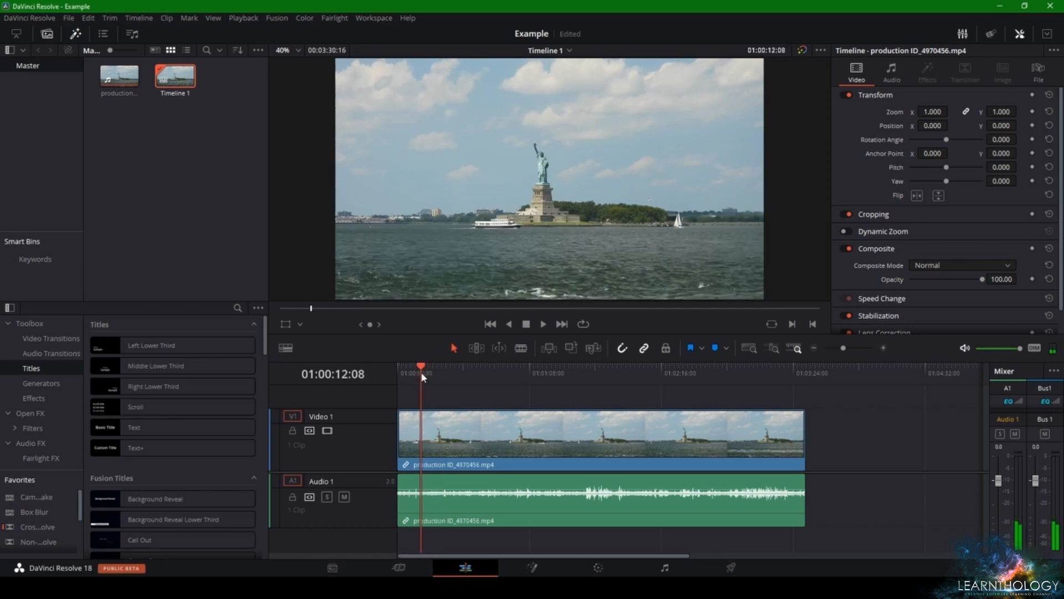
{"action": "mouse_move", "coordinate": [423, 377]}
{"action": "left_mouse_down"}
{"action": "mouse_move", "coordinate": [449, 372]}
{"action": "mouse_move", "coordinate": [434, 374]}
{"action": "left_mouse_up"}
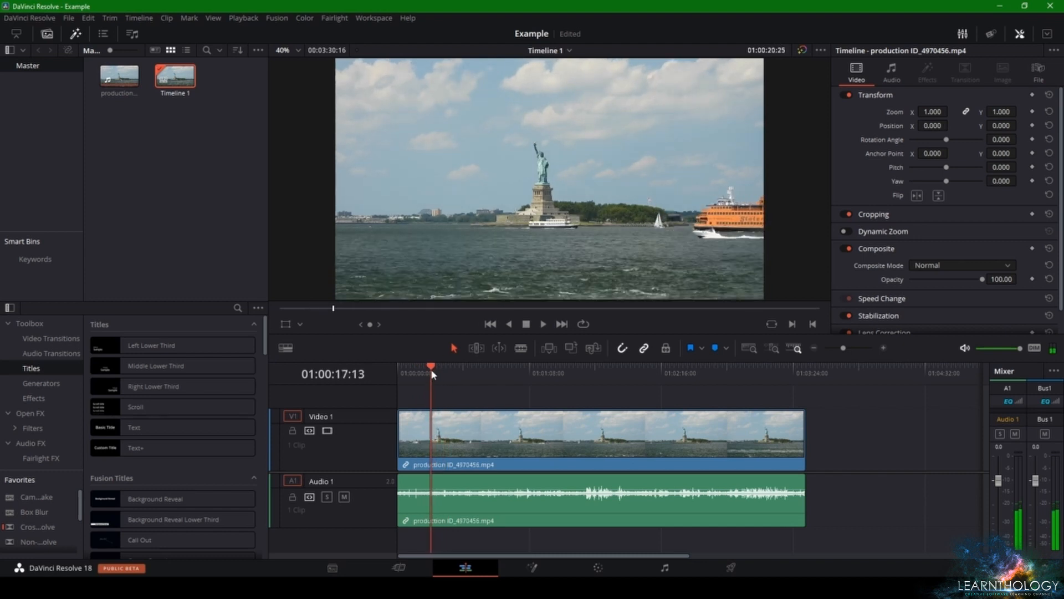
{"action": "key", "text": "ctrl+b"}
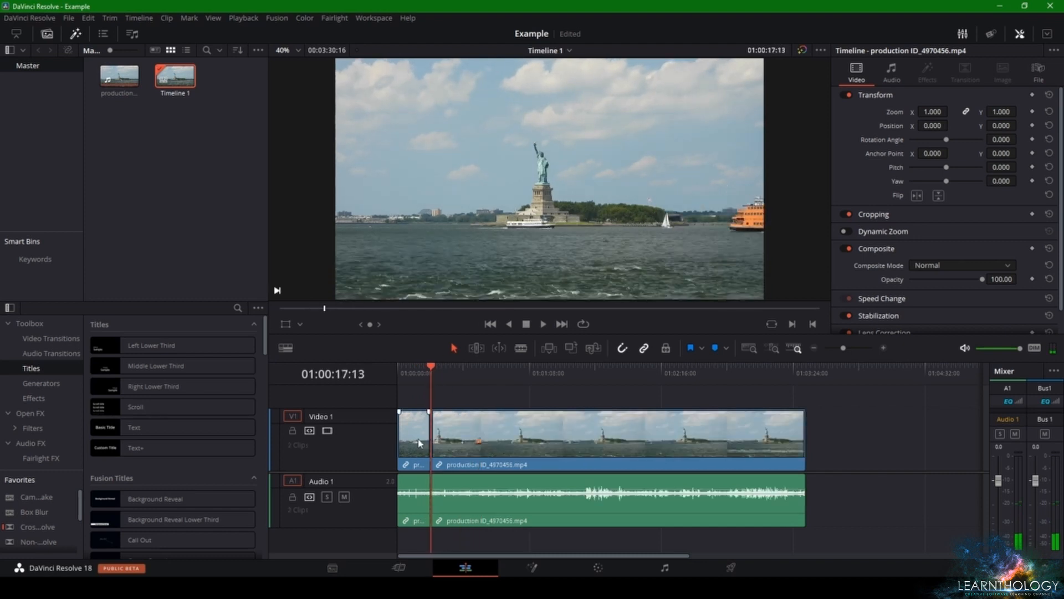
{"action": "left_click", "coordinate": [419, 440]}
{"action": "left_click_drag", "start_coordinate": [475, 441], "coordinate": [422, 433]}
- Split the clip at 01:00:54:17 and delete everything after the cut
{"action": "left_click_drag", "start_coordinate": [454, 372], "coordinate": [504, 374]}
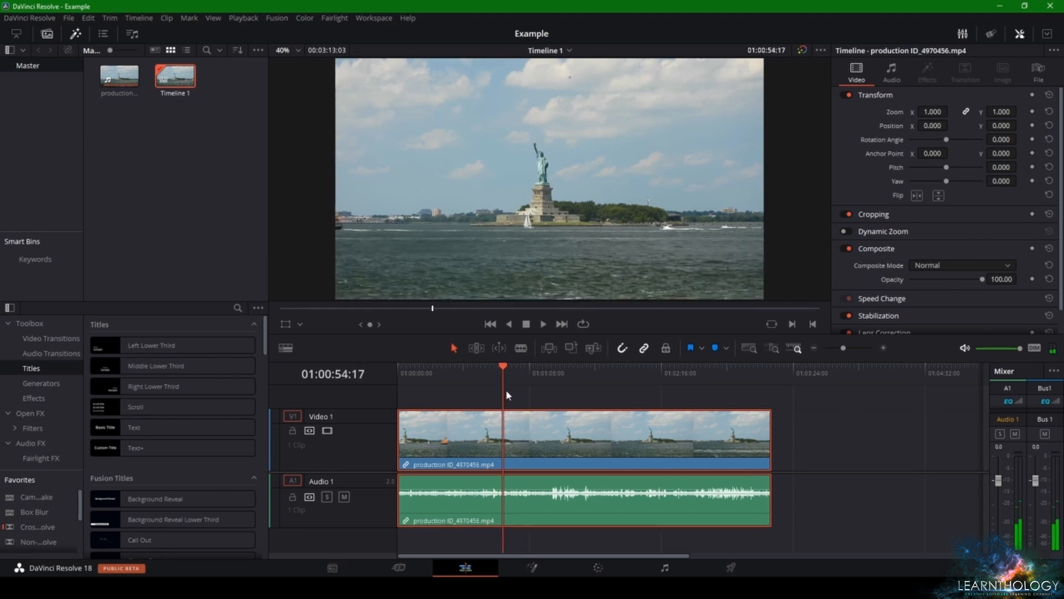
{"action": "key", "text": "ctrl+b"}
{"action": "left_click", "coordinate": [529, 428]}
{"action": "key", "text": "Delete"}
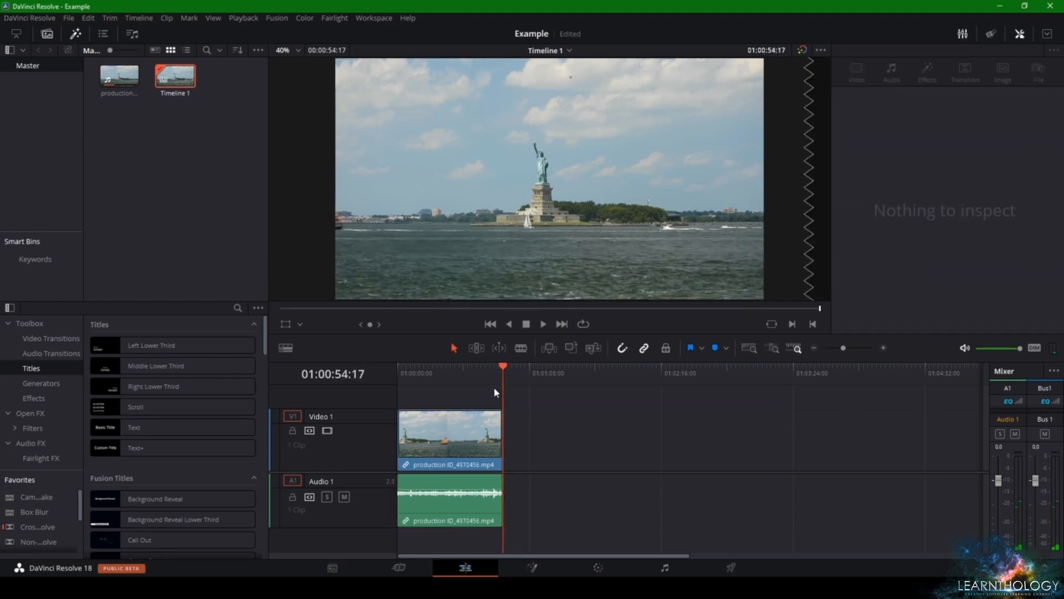
- Trim the clip's beginning so it lasts 48 seconds, starting at the beginning of the timeline
{"action": "scroll", "coordinate": [519, 192], "scroll_direction": "down", "scroll_amount": 4}
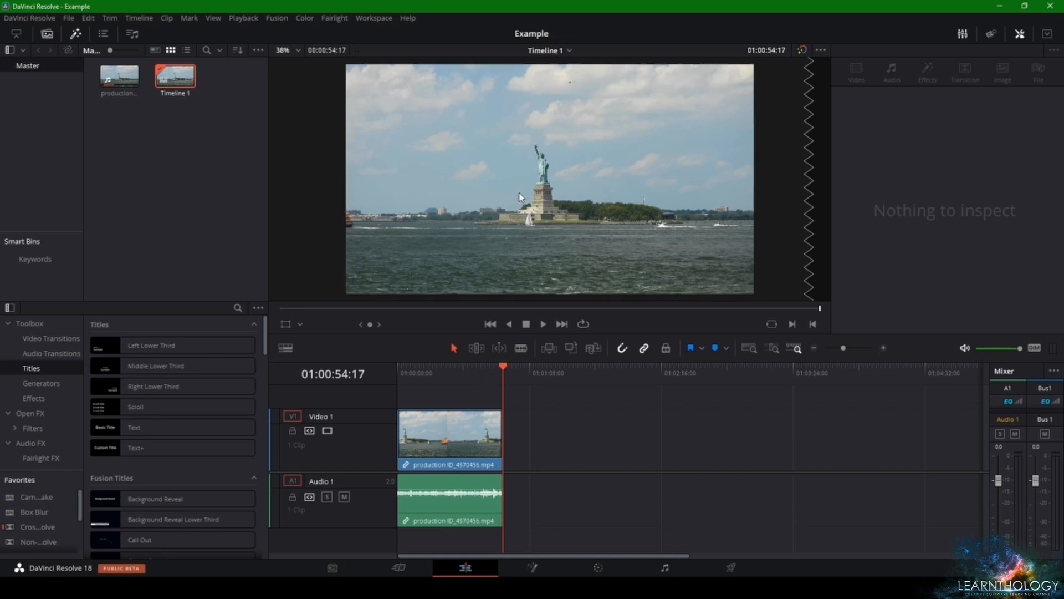
{"action": "scroll", "coordinate": [527, 226], "scroll_direction": "up", "scroll_amount": 2}
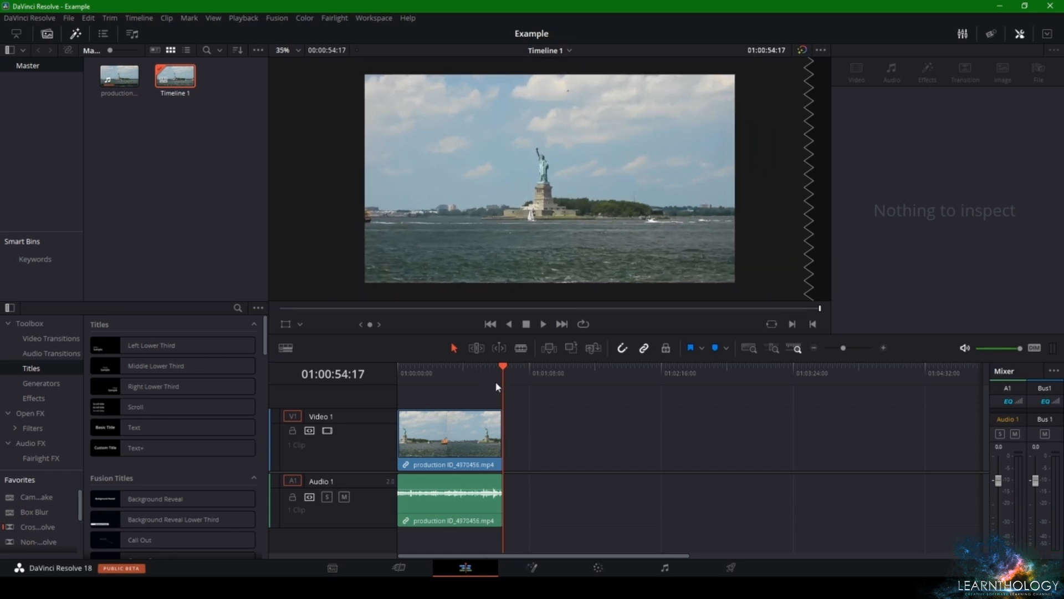
{"action": "left_click_drag", "start_coordinate": [500, 374], "coordinate": [411, 369]}
{"action": "left_click_drag", "start_coordinate": [400, 433], "coordinate": [404, 439]}
- Trim the clip's end back to 01:00:41:21
{"action": "left_click_drag", "start_coordinate": [457, 370], "coordinate": [480, 380]}
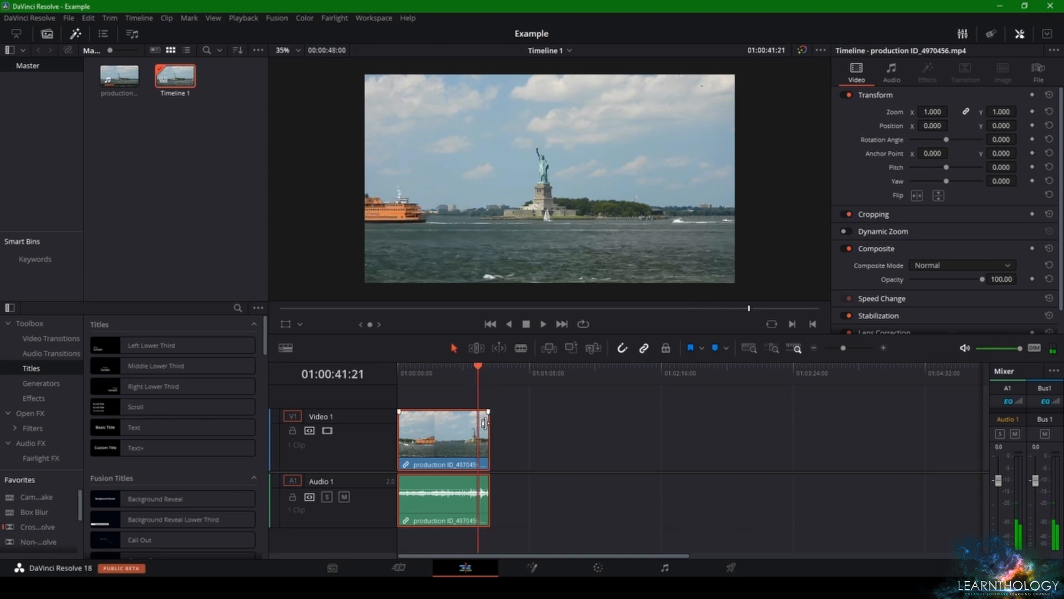
{"action": "left_click_drag", "start_coordinate": [488, 431], "coordinate": [477, 430]}
{"action": "left_click", "coordinate": [503, 422]}
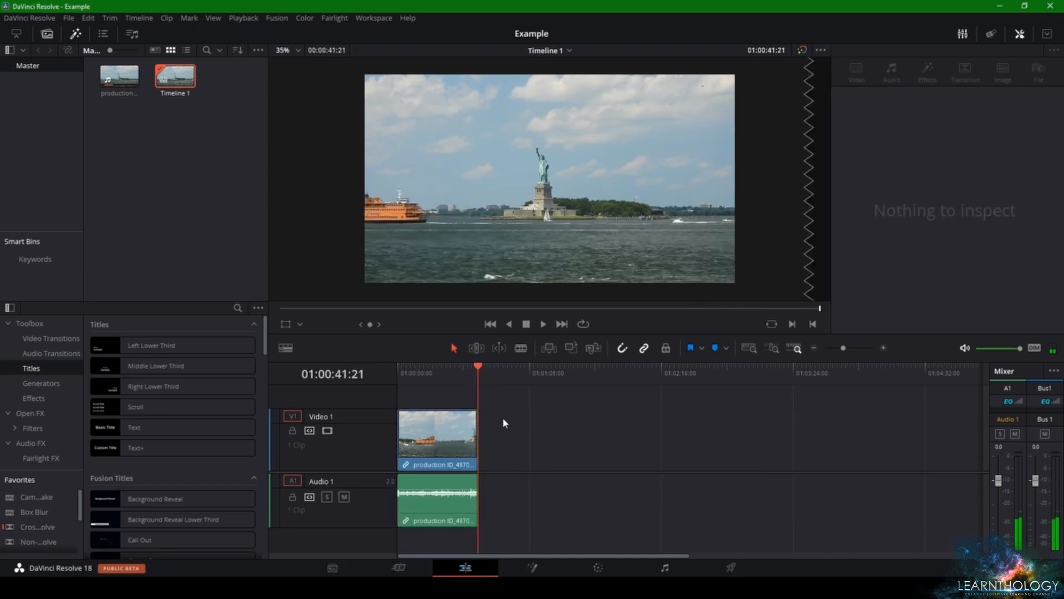
- Set the Color page tracker to Classic Stabilizer with the Point Tracker method and add a tracking point
{"action": "left_click", "coordinate": [597, 566]}
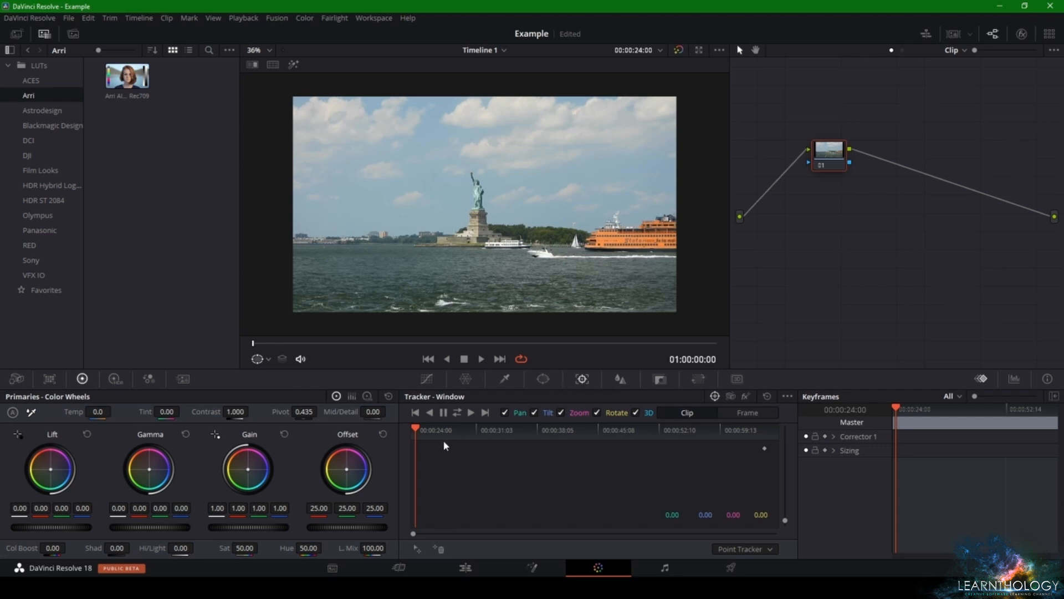
{"action": "left_click", "coordinate": [731, 397]}
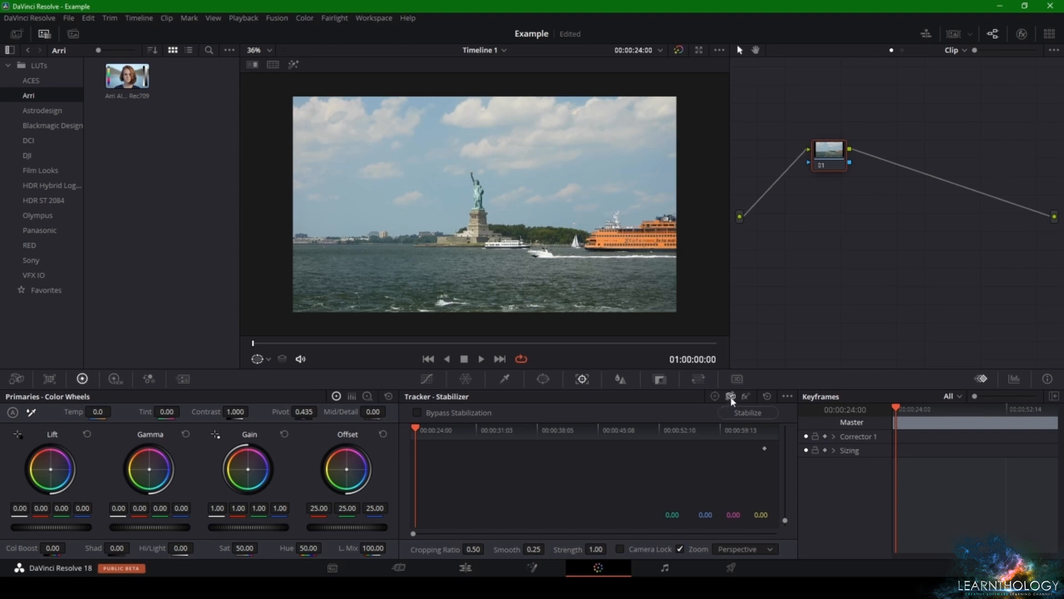
{"action": "left_click", "coordinate": [787, 397]}
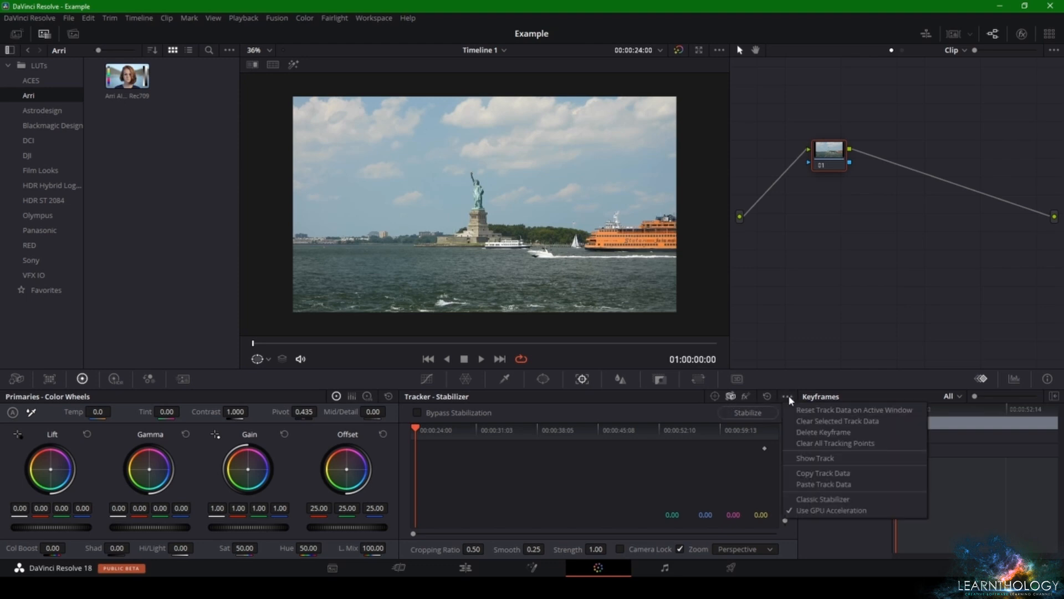
{"action": "left_click", "coordinate": [814, 499]}
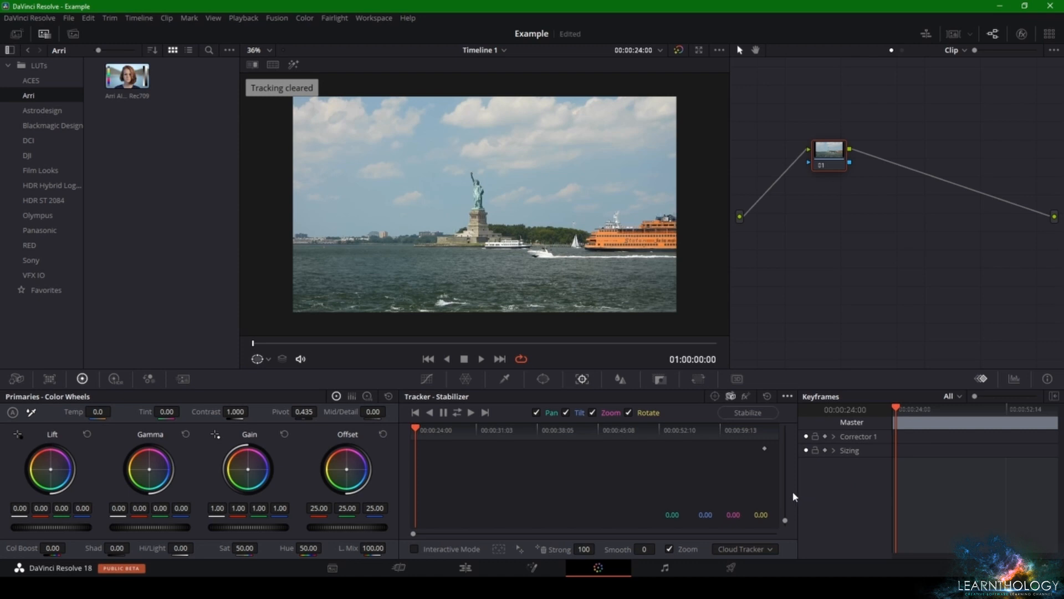
{"action": "left_click", "coordinate": [755, 549]}
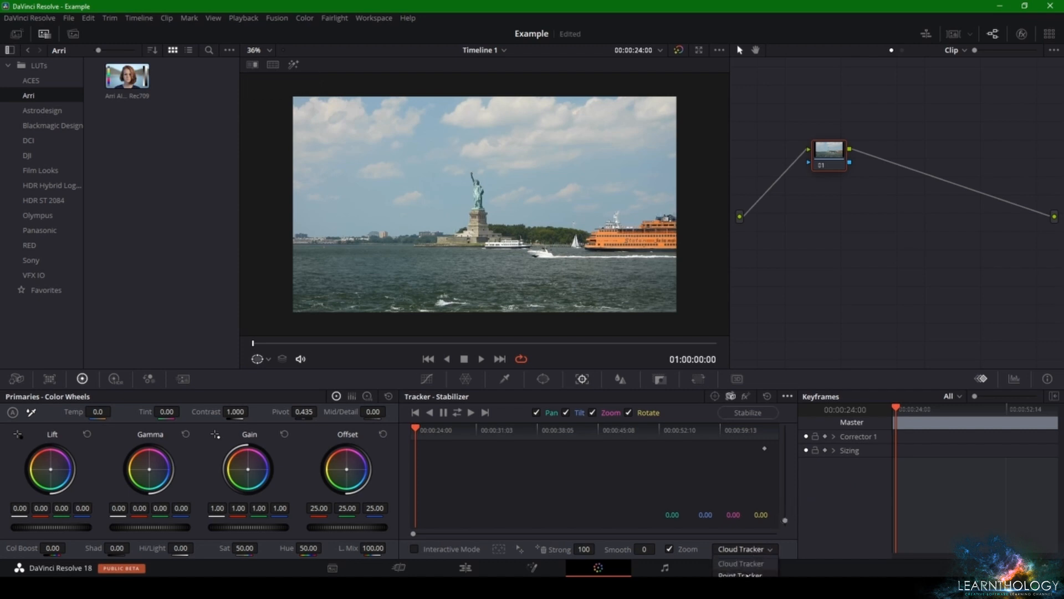
{"action": "left_click", "coordinate": [745, 574]}
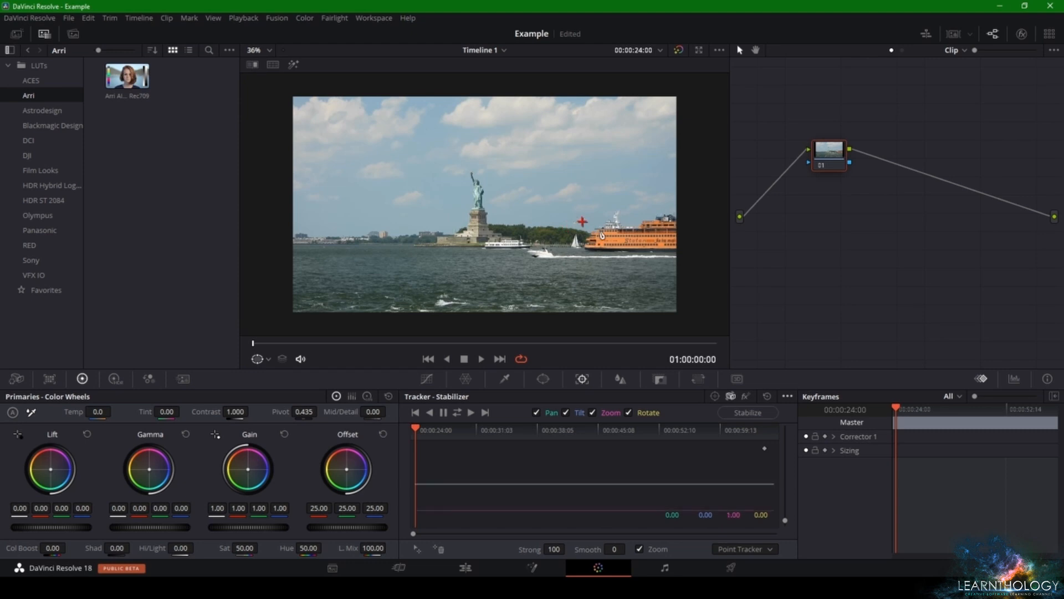
- Position the tracking point on the front corner of the orange ferry's upper deck
{"action": "scroll", "coordinate": [571, 222], "scroll_direction": "up", "scroll_amount": 5}
{"action": "scroll", "coordinate": [558, 204], "scroll_direction": "up", "scroll_amount": 4}
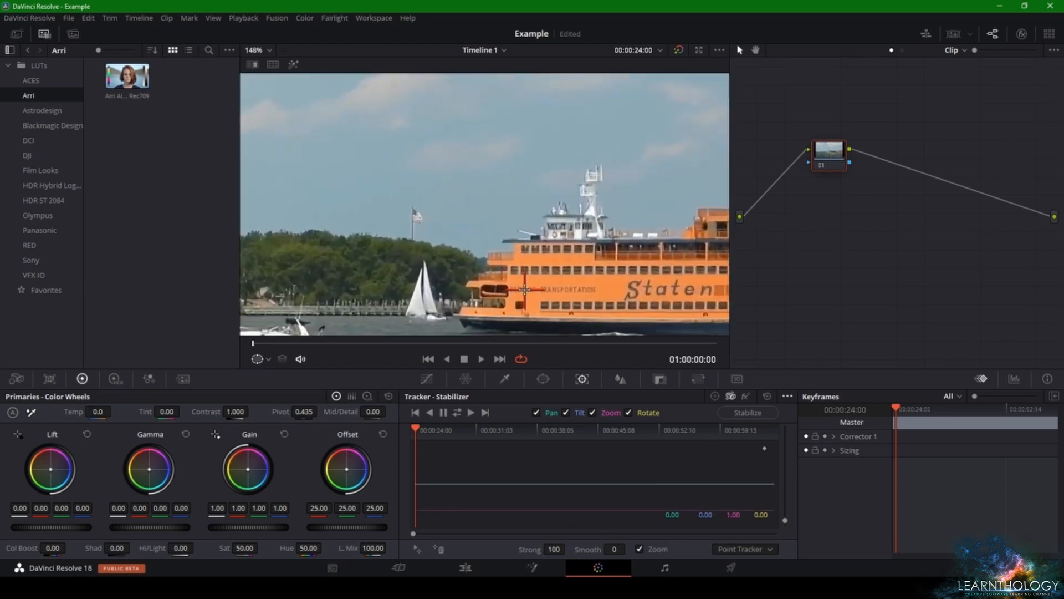
{"action": "scroll", "coordinate": [518, 277], "scroll_direction": "up", "scroll_amount": 3}
{"action": "scroll", "coordinate": [521, 149], "scroll_direction": "up", "scroll_amount": 3}
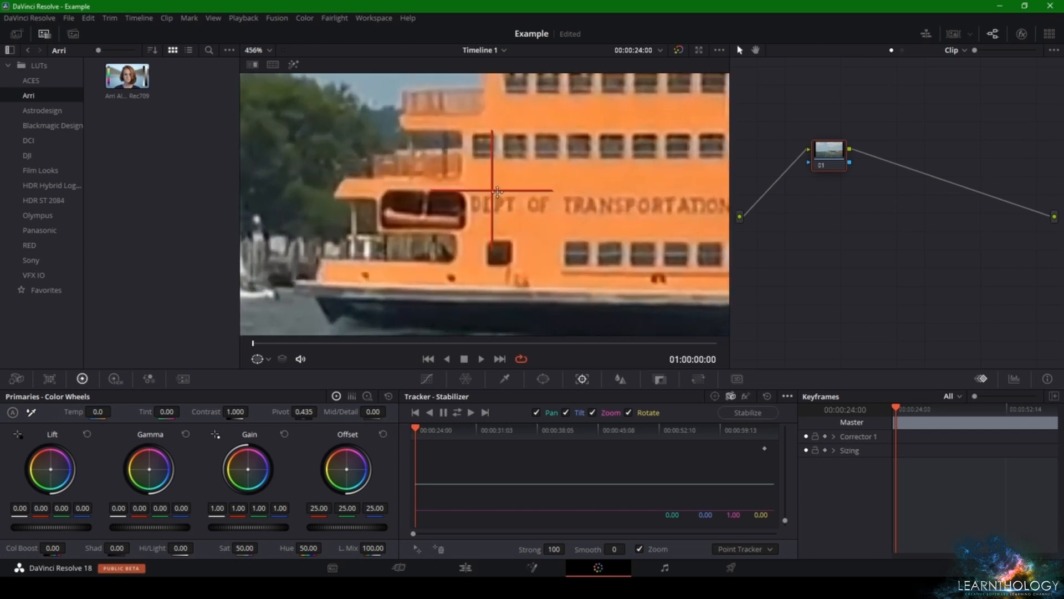
{"action": "left_click_drag", "start_coordinate": [487, 180], "coordinate": [341, 185]}
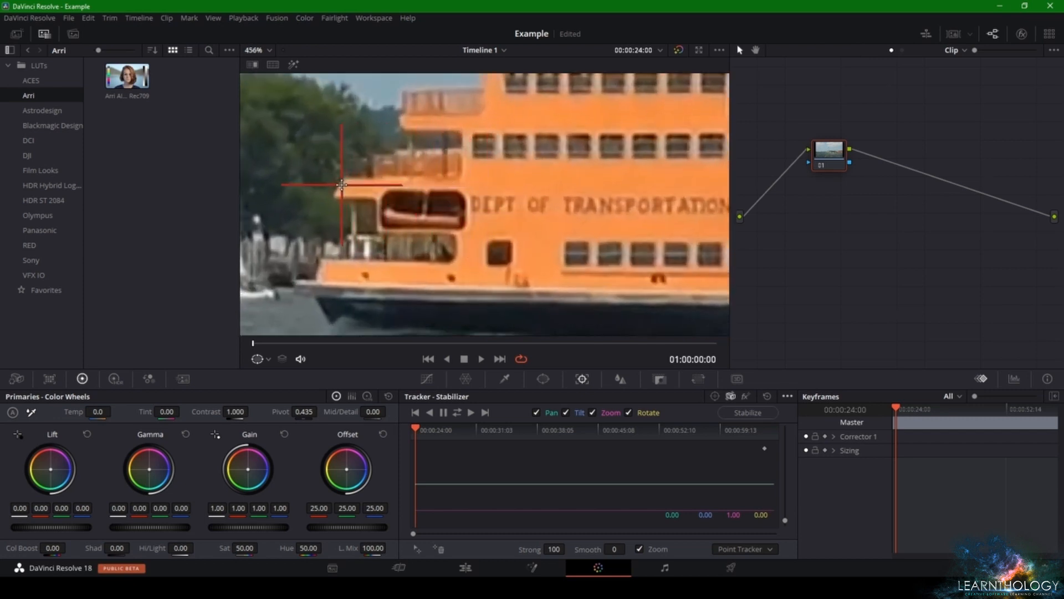
{"action": "scroll", "coordinate": [429, 207], "scroll_direction": "down", "scroll_amount": 5}
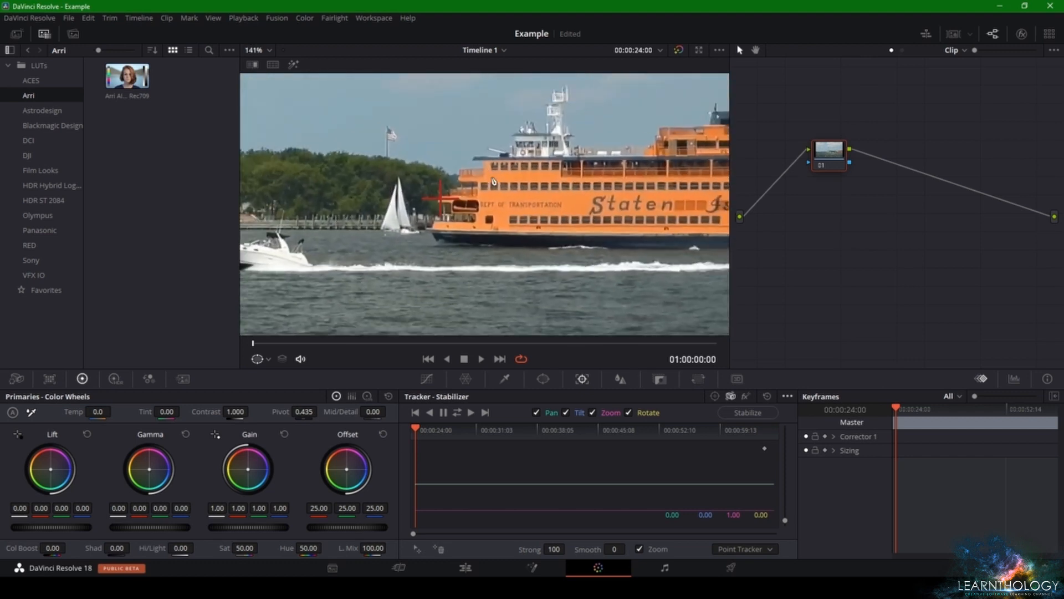
{"action": "scroll", "coordinate": [449, 179], "scroll_direction": "up", "scroll_amount": 4}
{"action": "left_click_drag", "start_coordinate": [402, 191], "coordinate": [466, 114]}
- Bring the whole frame back into view and track the ferry point forward from the clip's first frame
{"action": "scroll", "coordinate": [467, 114], "scroll_direction": "down", "scroll_amount": 6}
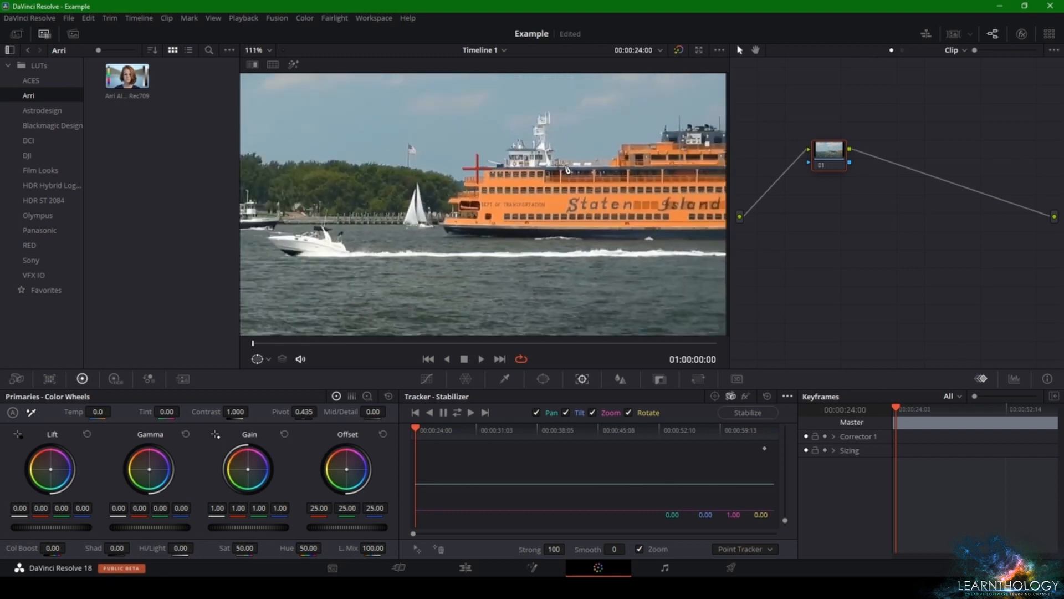
{"action": "scroll", "coordinate": [620, 201], "scroll_direction": "down", "scroll_amount": 3}
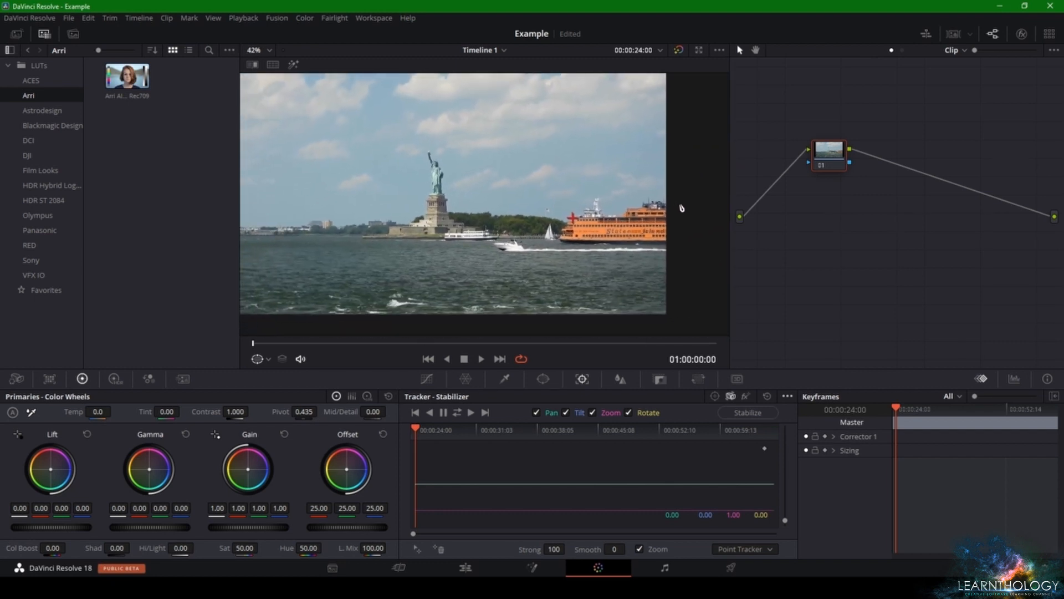
{"action": "left_click_drag", "start_coordinate": [665, 210], "coordinate": [689, 208]}
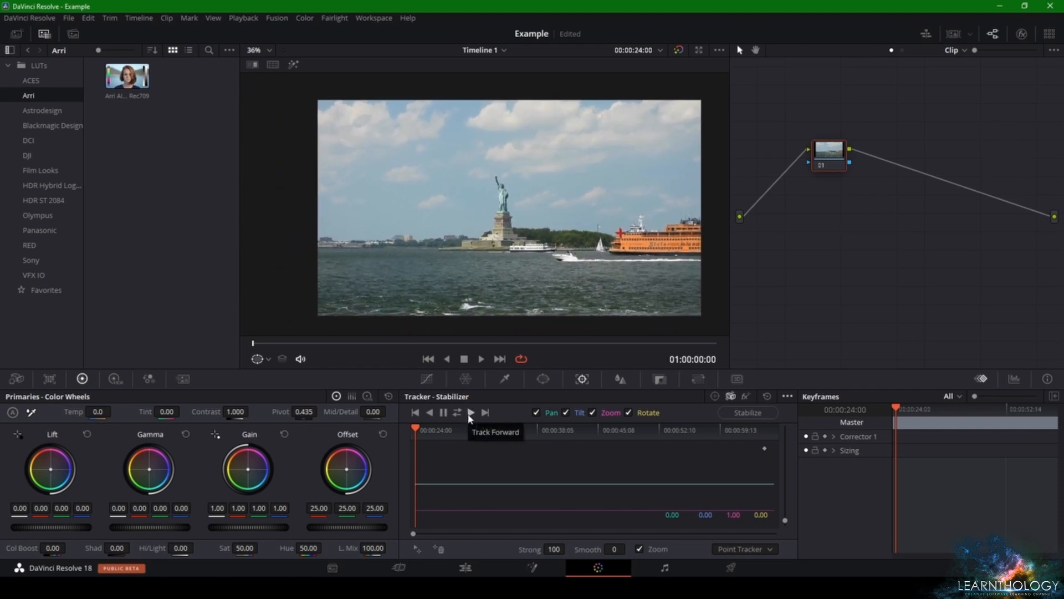
{"action": "left_click", "coordinate": [470, 413]}
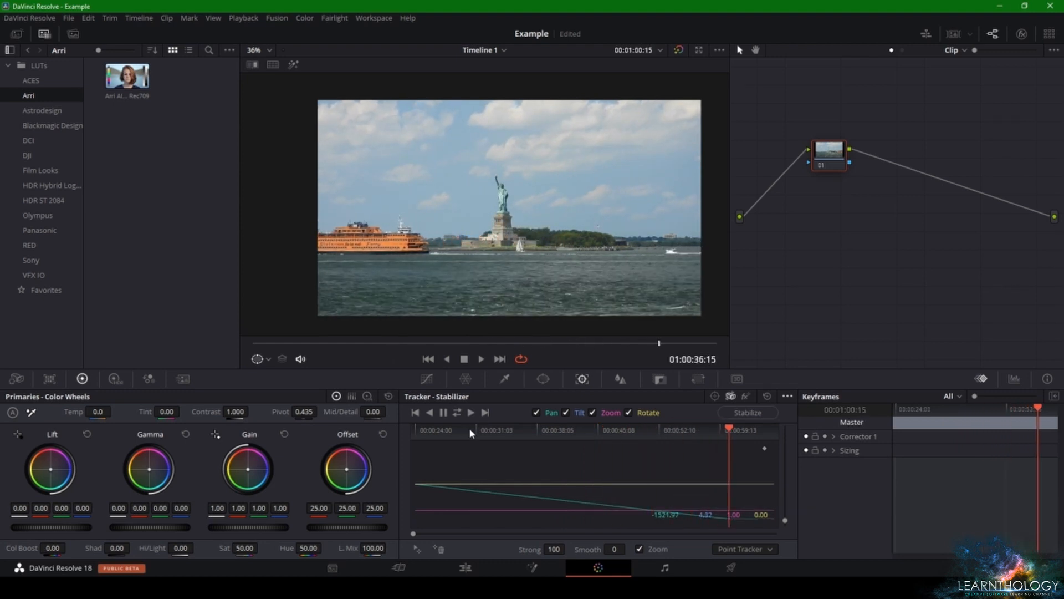
- Find where the tracking point drifts off the ferry's upper deck and track it forward again from 01:00:07:02
{"action": "left_click_drag", "start_coordinate": [460, 435], "coordinate": [424, 436]}
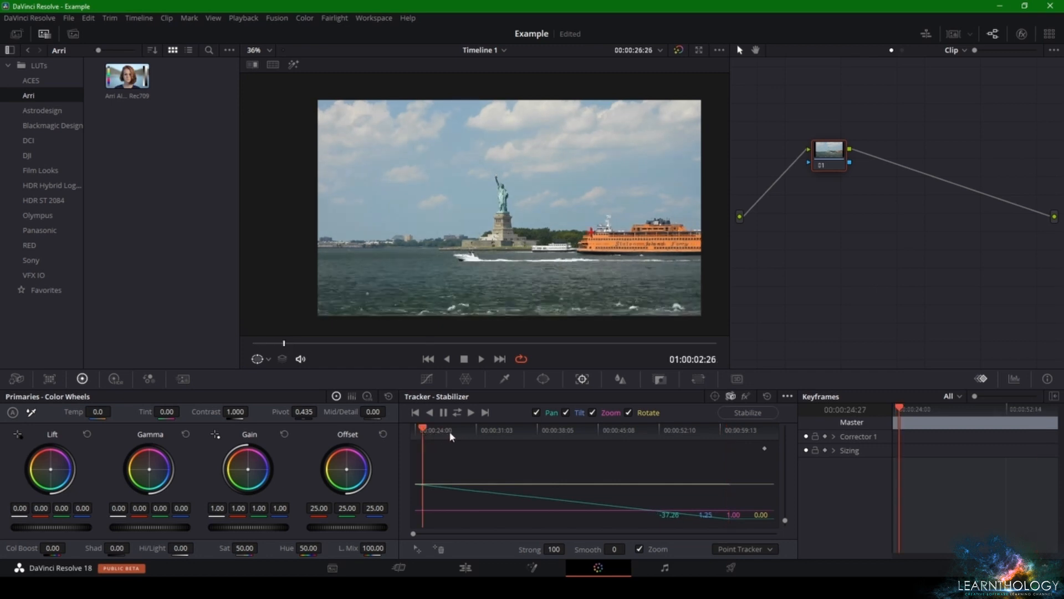
{"action": "left_click", "coordinate": [492, 435]}
{"action": "scroll", "coordinate": [559, 227], "scroll_direction": "up", "scroll_amount": 6}
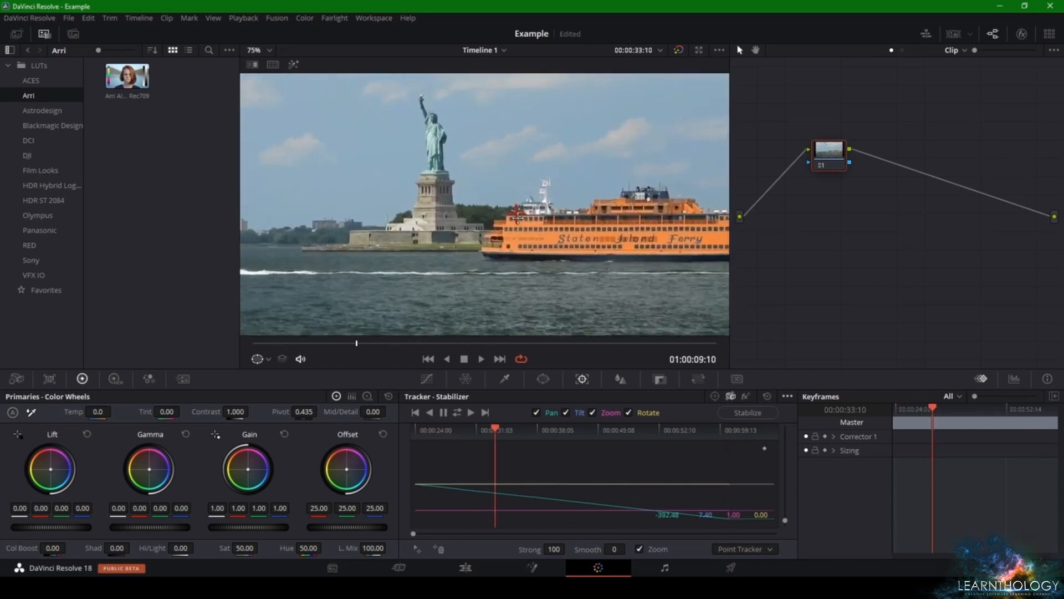
{"action": "scroll", "coordinate": [557, 227], "scroll_direction": "up", "scroll_amount": 5}
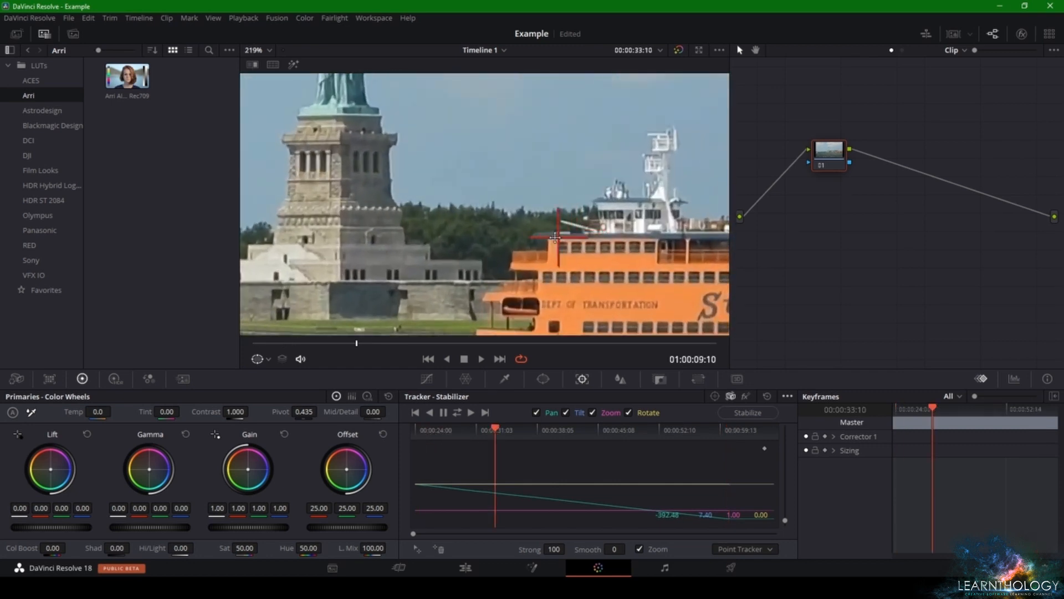
{"action": "key", "text": "space"}
{"action": "key", "text": "space"}
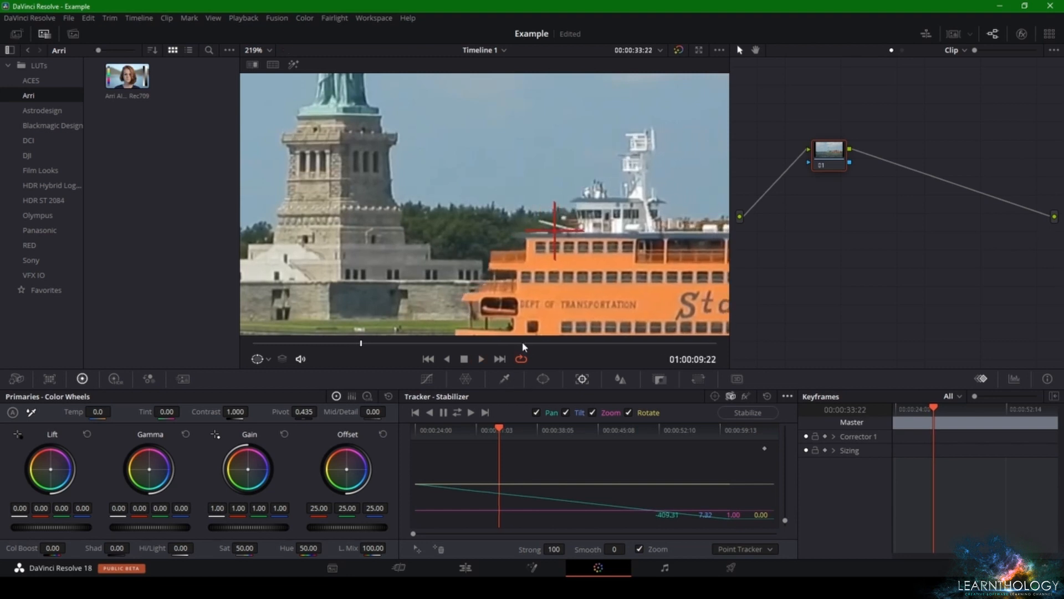
{"action": "left_click_drag", "start_coordinate": [496, 430], "coordinate": [471, 432]}
{"action": "left_click_drag", "start_coordinate": [540, 234], "coordinate": [438, 196]}
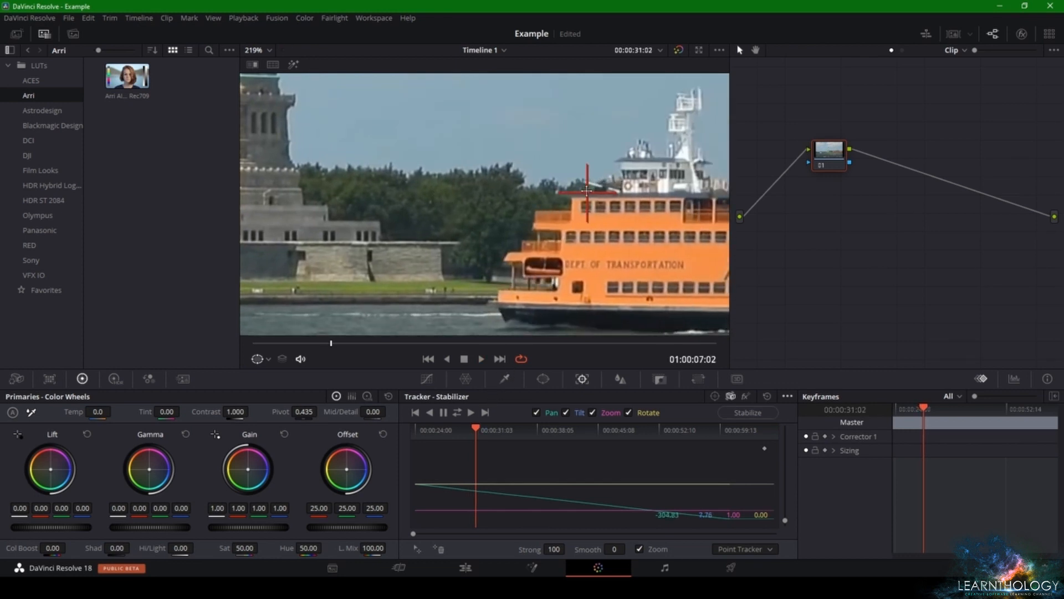
{"action": "left_click", "coordinate": [470, 412]}
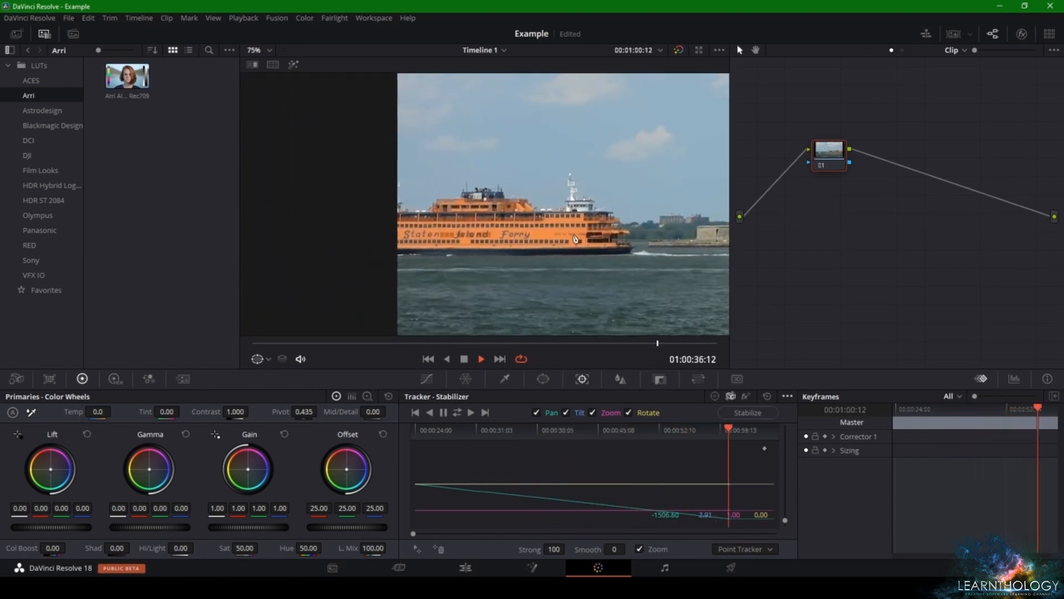
- Inspect the new track up close on the ferry and retrack the point forward from 01:00:12:26
{"action": "left_click_drag", "start_coordinate": [602, 432], "coordinate": [590, 435]}
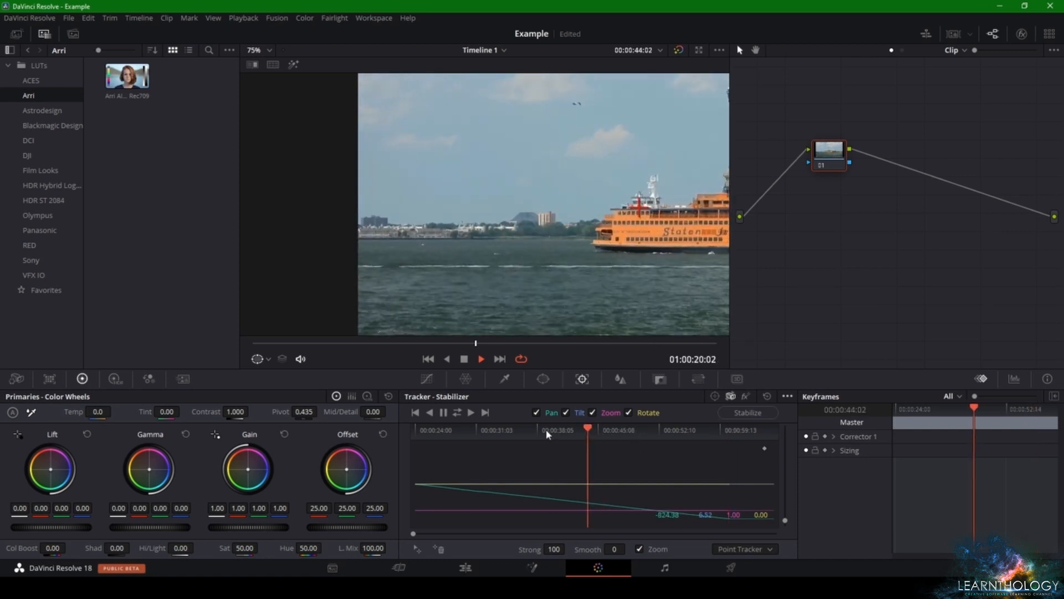
{"action": "left_click", "coordinate": [526, 430]}
{"action": "scroll", "coordinate": [568, 256], "scroll_direction": "up", "scroll_amount": 5}
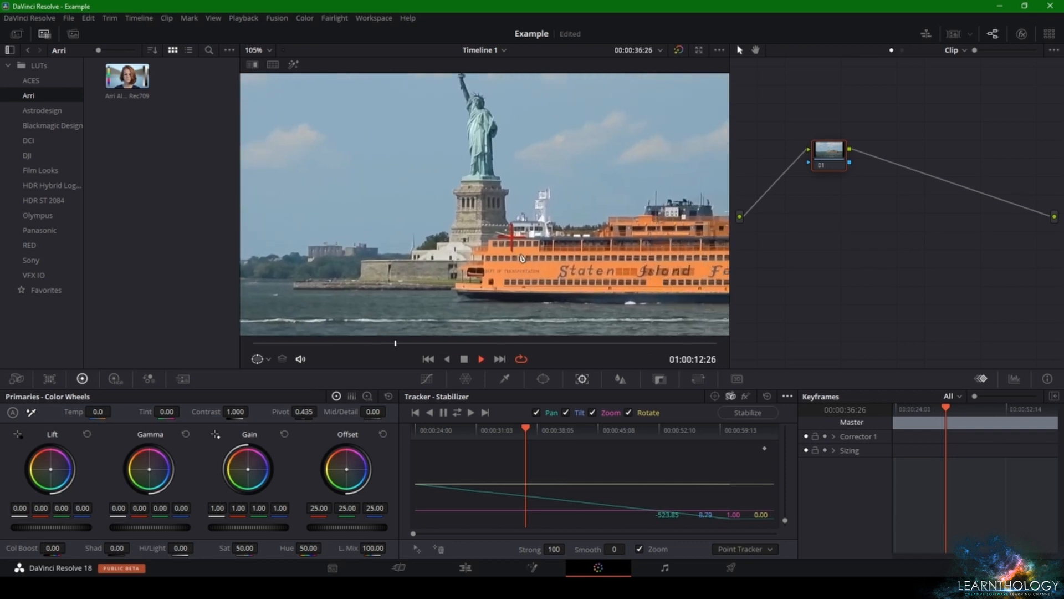
{"action": "scroll", "coordinate": [568, 257], "scroll_direction": "up", "scroll_amount": 8}
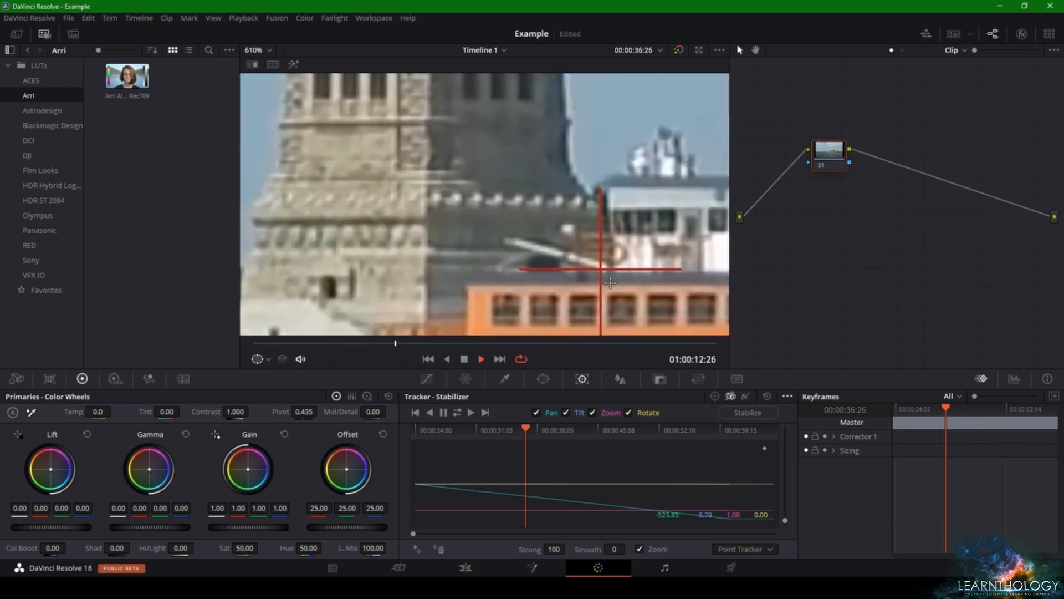
{"action": "left_click", "coordinate": [470, 413]}
{"action": "scroll", "coordinate": [395, 272], "scroll_direction": "down", "scroll_amount": 12}
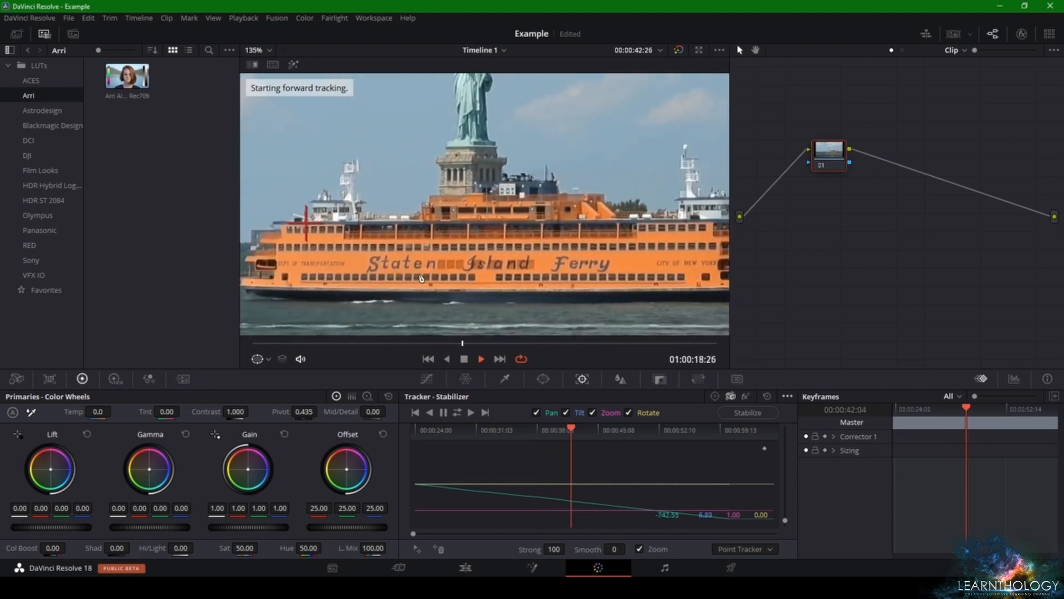
{"action": "scroll", "coordinate": [387, 270], "scroll_direction": "down", "scroll_amount": 5}
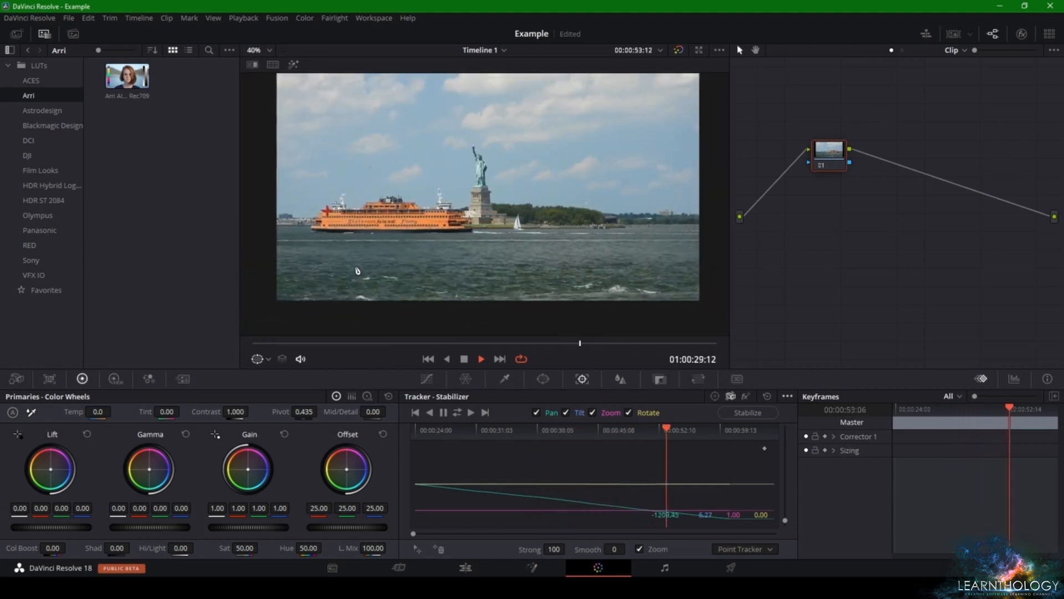
{"action": "left_click_drag", "start_coordinate": [342, 270], "coordinate": [438, 265]}
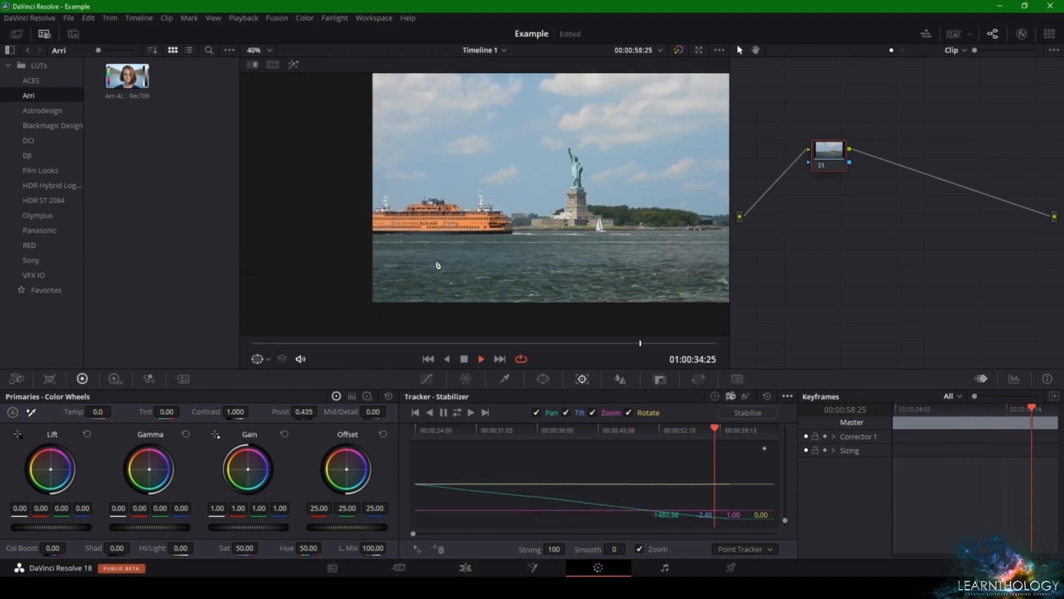
- Play the clip from its start, then back and forth around 01:00:12, to check how the tracking point follows the ferry
{"action": "left_click_drag", "start_coordinate": [419, 428], "coordinate": [399, 428]}
{"action": "left_click_drag", "start_coordinate": [604, 195], "coordinate": [501, 211]}
{"action": "key", "text": "space"}
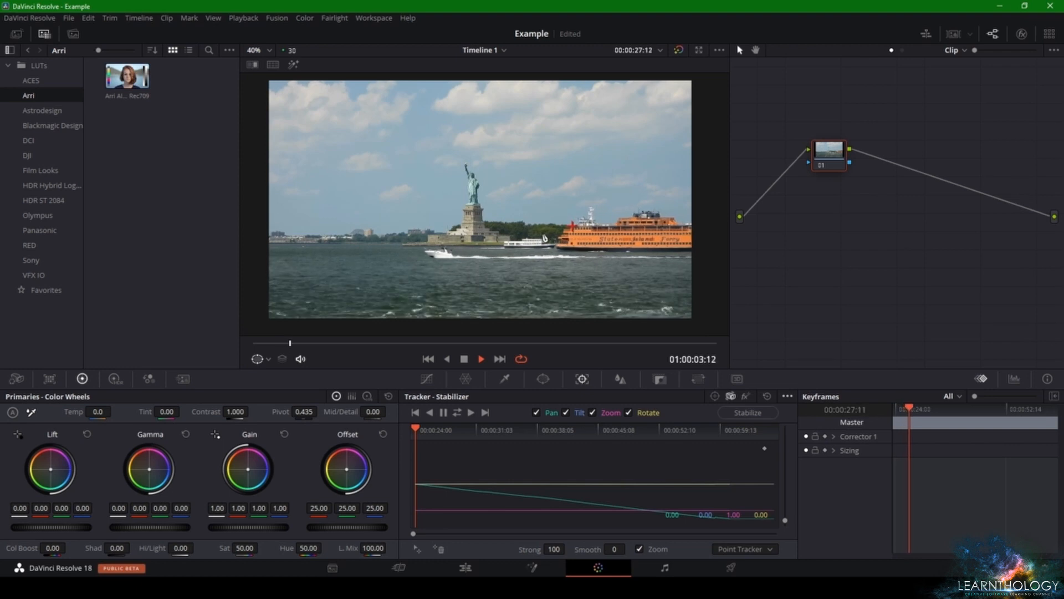
{"action": "key", "text": "l"}
{"action": "key", "text": "l"}
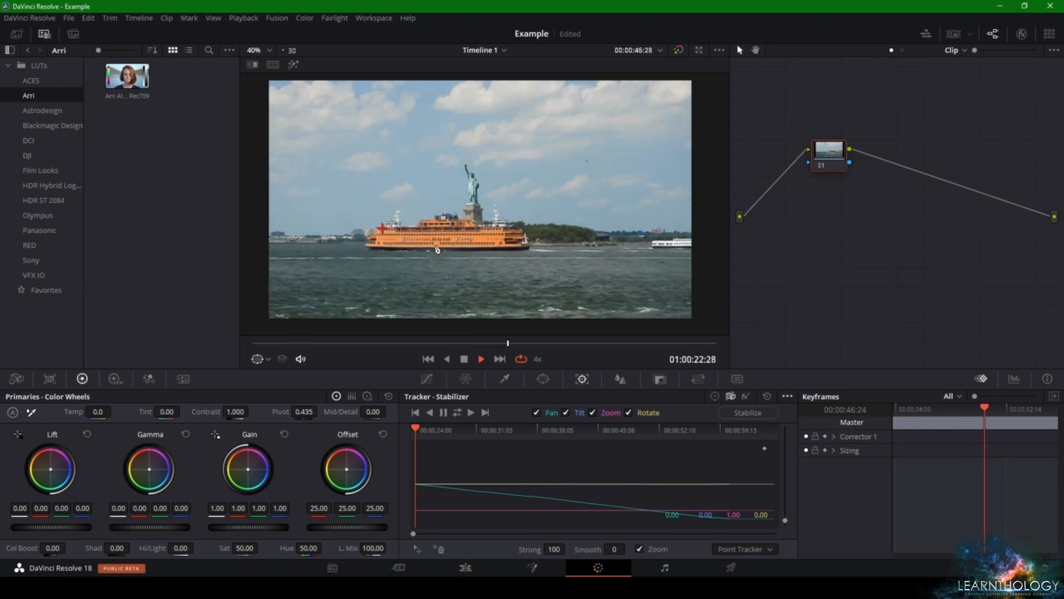
{"action": "key", "text": "k"}
{"action": "left_click_drag", "start_coordinate": [527, 346], "coordinate": [417, 349]}
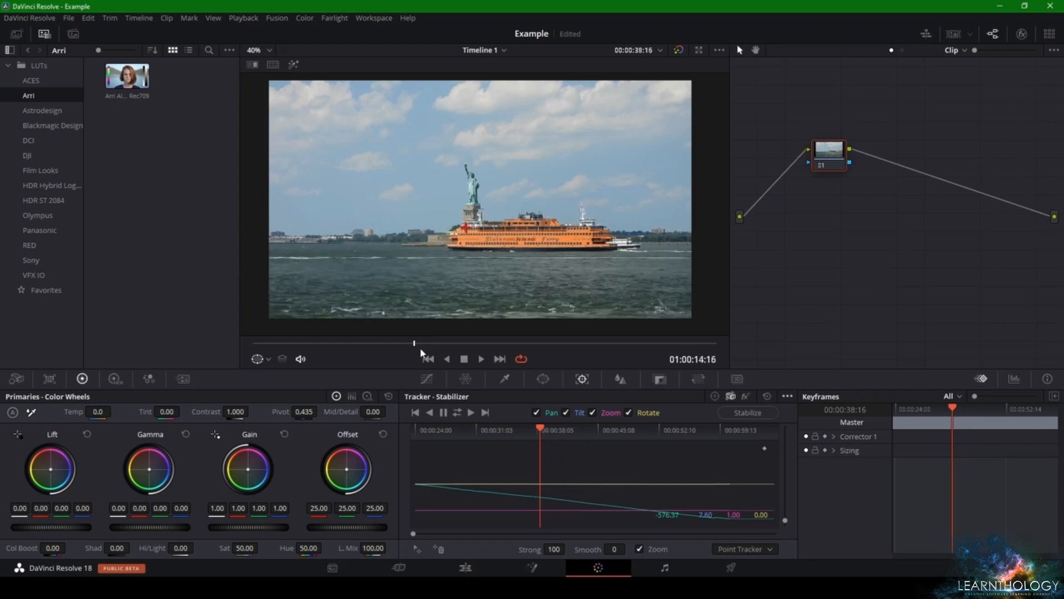
{"action": "key", "text": "j"}
{"action": "key", "text": "j"}
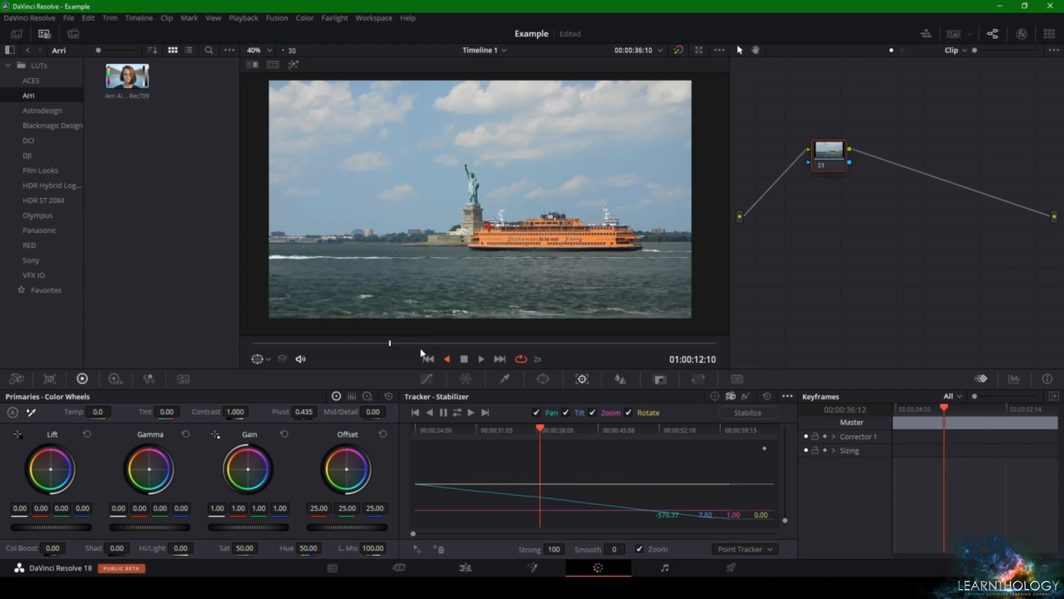
{"action": "key", "text": "k"}
{"action": "key", "text": "l"}
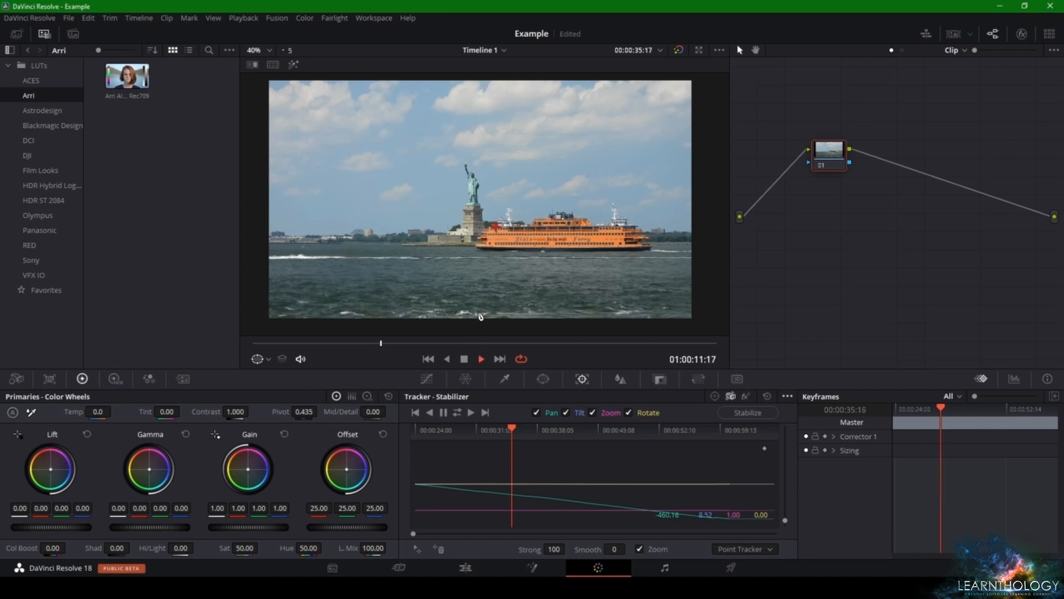
{"action": "key", "text": "k"}
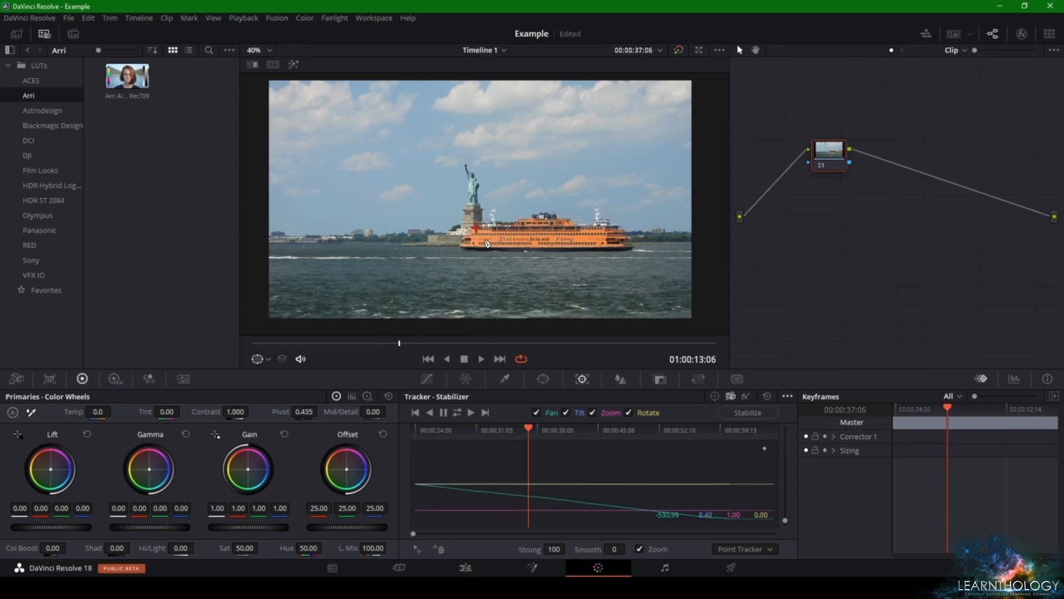
- At 01:00:12:24, move the tracking point closer to the front corner of the ferry's upper deck
{"action": "key", "text": "Left"}
{"action": "key", "text": "Left"}
{"action": "key", "text": "Left"}
{"action": "key", "text": "Left"}
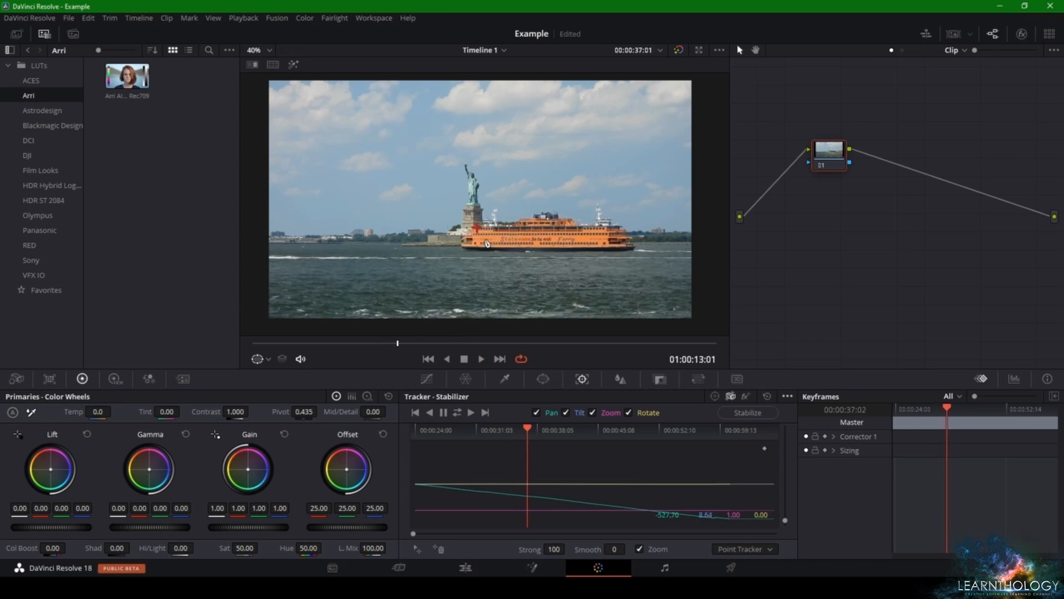
{"action": "key", "text": "Left"}
{"action": "key", "text": "Left"}
{"action": "key", "text": "Left"}
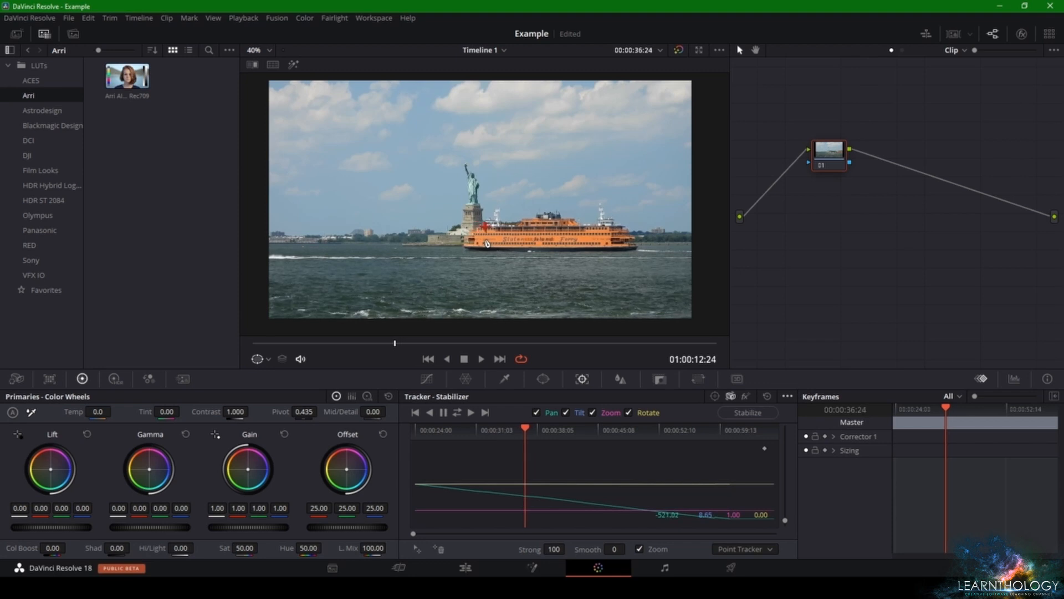
{"action": "scroll", "coordinate": [533, 219], "scroll_direction": "up", "scroll_amount": 10}
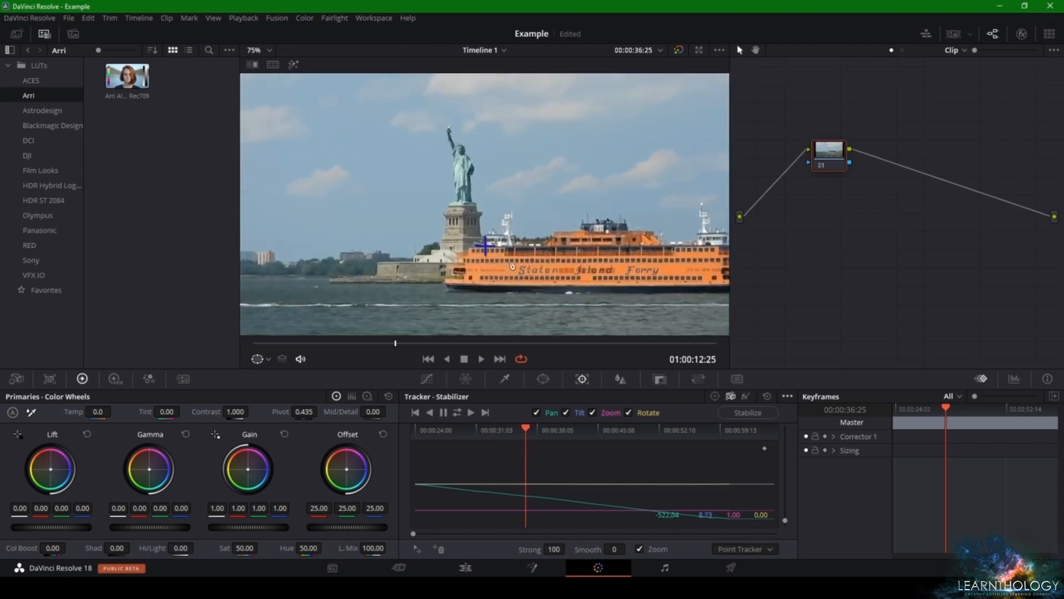
{"action": "scroll", "coordinate": [533, 219], "scroll_direction": "up", "scroll_amount": 4}
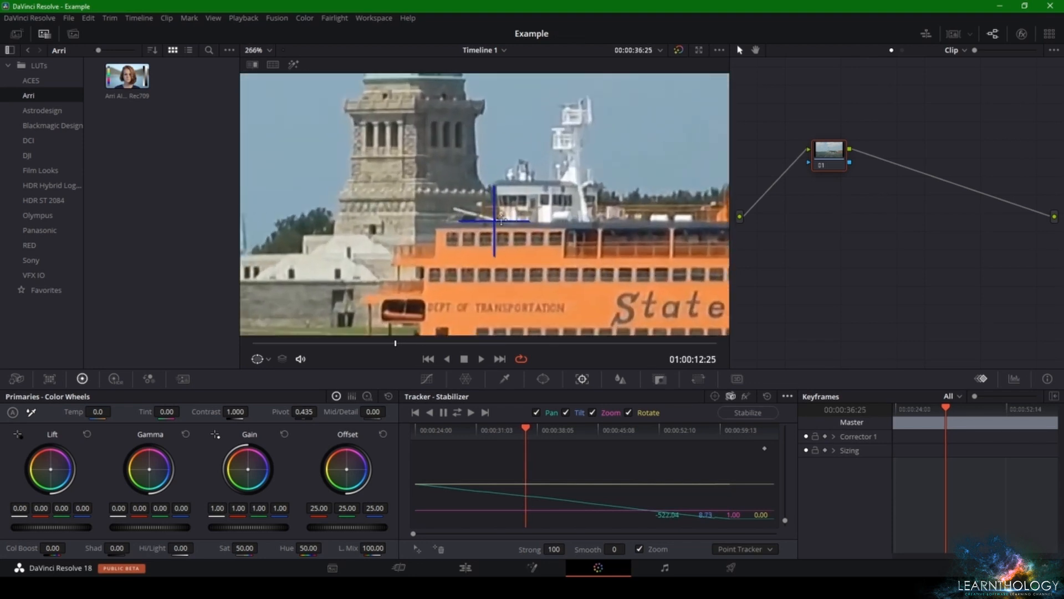
{"action": "key", "text": "Left"}
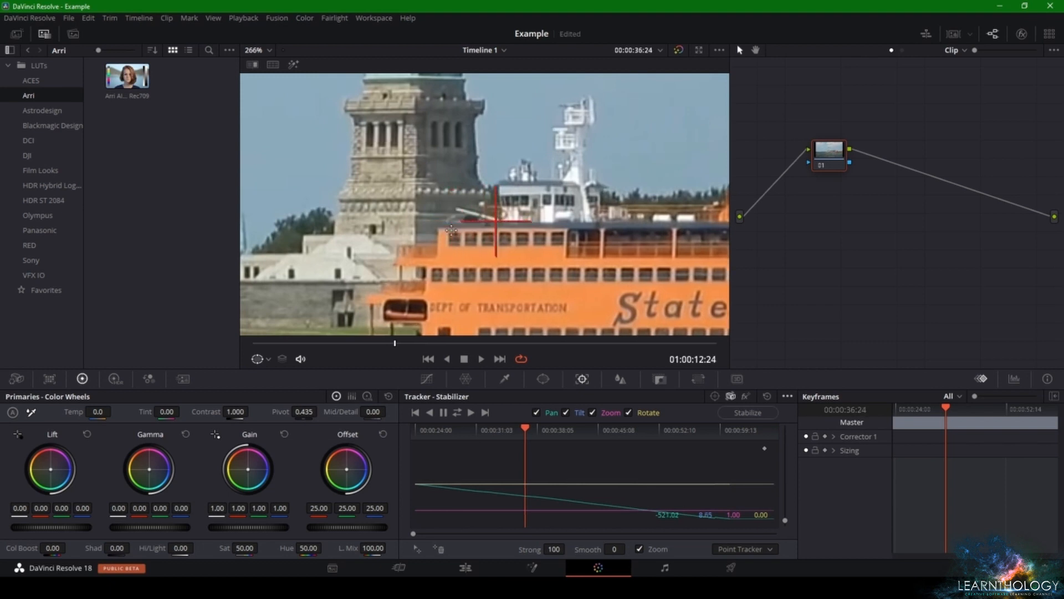
{"action": "left_click_drag", "start_coordinate": [506, 216], "coordinate": [469, 225]}
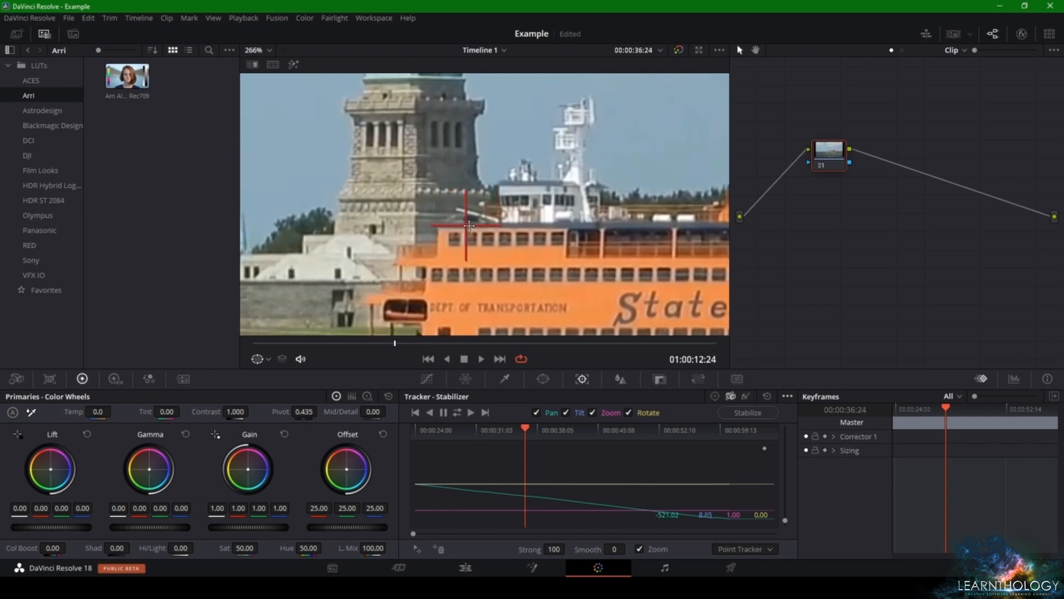
- At 01:00:09:25, move the tracking point closer to the upper deck's front corner and track it forward from there
{"action": "key", "text": "Left"}
{"action": "key", "text": "Left"}
{"action": "key", "text": "Left"}
{"action": "key", "text": "Left"}
{"action": "key", "text": "Left"}
{"action": "key", "text": "Left"}
{"action": "key", "text": "Left"}
{"action": "key", "text": "Left"}
{"action": "key", "text": "Left"}
{"action": "key", "text": "Left"}
{"action": "key", "text": "Left"}
{"action": "key", "text": "Left"}
{"action": "key", "text": "Left"}
{"action": "key", "text": "Left"}
{"action": "key", "text": "Left"}
{"action": "key", "text": "Left"}
{"action": "key", "text": "Left"}
{"action": "key", "text": "Left"}
{"action": "key", "text": "Left"}
{"action": "key", "text": "Left"}
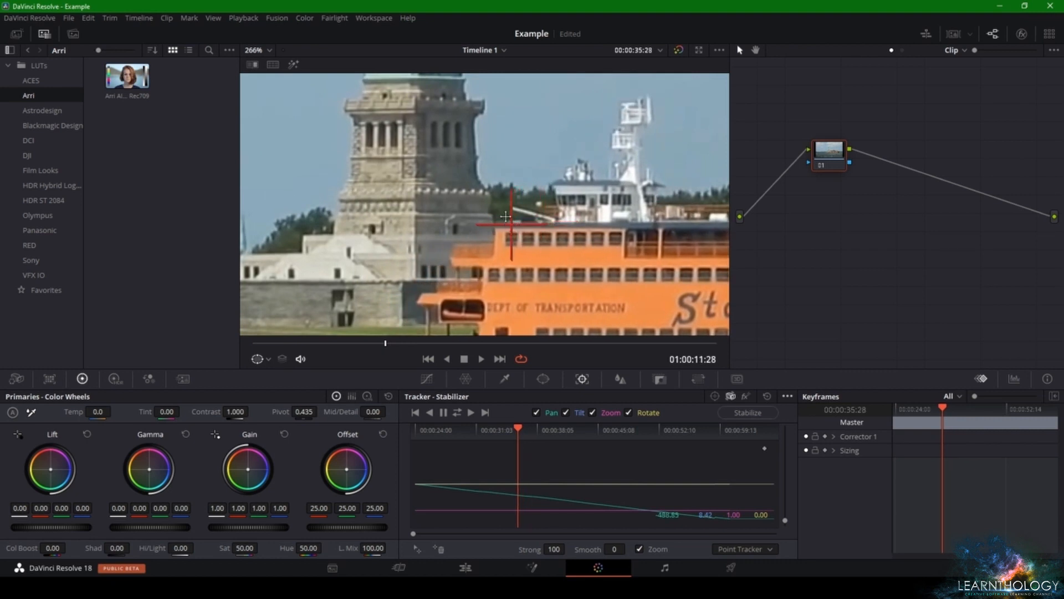
{"action": "key", "text": "Left"}
{"action": "key", "text": "Left"}
{"action": "key", "text": "Left"}
{"action": "key", "text": "Left"}
{"action": "key", "text": "Left"}
{"action": "key", "text": "Left"}
{"action": "key", "text": "Left"}
{"action": "key", "text": "Left"}
{"action": "key", "text": "Left"}
{"action": "key", "text": "Left"}
{"action": "key", "text": "Left"}
{"action": "key", "text": "Left"}
{"action": "key", "text": "Left"}
{"action": "key", "text": "Left"}
{"action": "key", "text": "Left"}
{"action": "key", "text": "Left"}
{"action": "key", "text": "Left"}
{"action": "key", "text": "Left"}
{"action": "key", "text": "Left"}
{"action": "key", "text": "Left"}
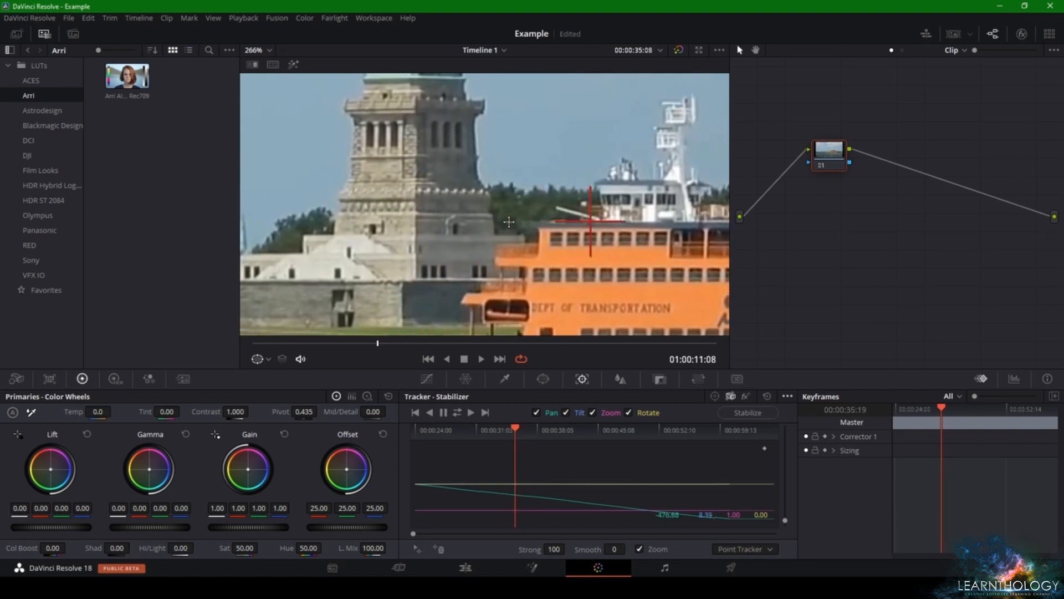
{"action": "key", "text": "Left"}
{"action": "key", "text": "Left"}
{"action": "key", "text": "Left"}
{"action": "key", "text": "Left"}
{"action": "key", "text": "Left"}
{"action": "key", "text": "Left"}
{"action": "key", "text": "Left"}
{"action": "key", "text": "Left"}
{"action": "key", "text": "Left"}
{"action": "key", "text": "Left"}
{"action": "key", "text": "Left"}
{"action": "key", "text": "Left"}
{"action": "key", "text": "Left"}
{"action": "key", "text": "Left"}
{"action": "key", "text": "Left"}
{"action": "key", "text": "Left"}
{"action": "key", "text": "Left"}
{"action": "key", "text": "Left"}
{"action": "key", "text": "Left"}
{"action": "key", "text": "Left"}
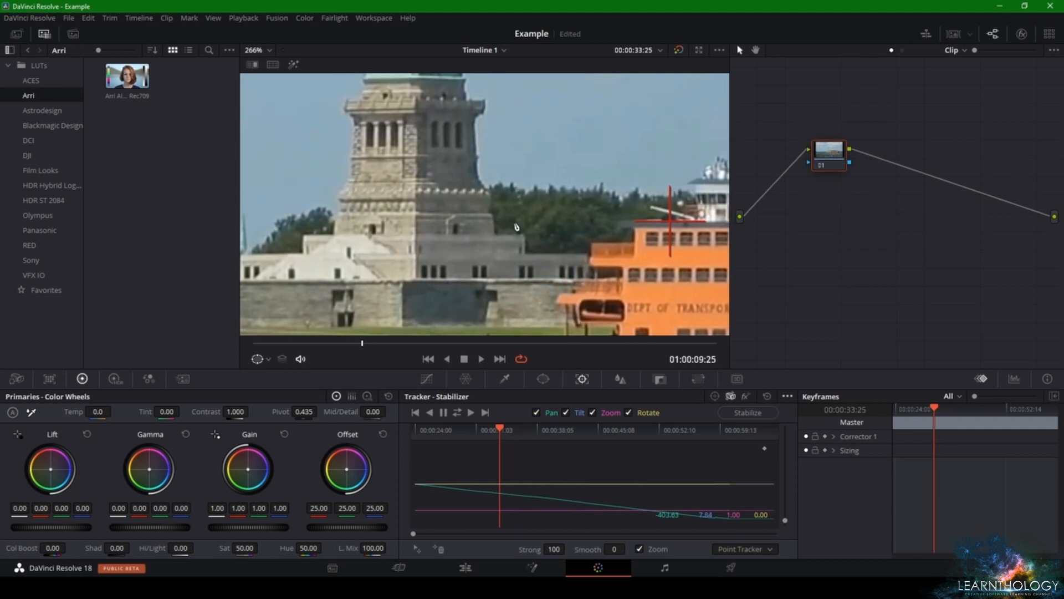
{"action": "left_click_drag", "start_coordinate": [516, 227], "coordinate": [264, 191]}
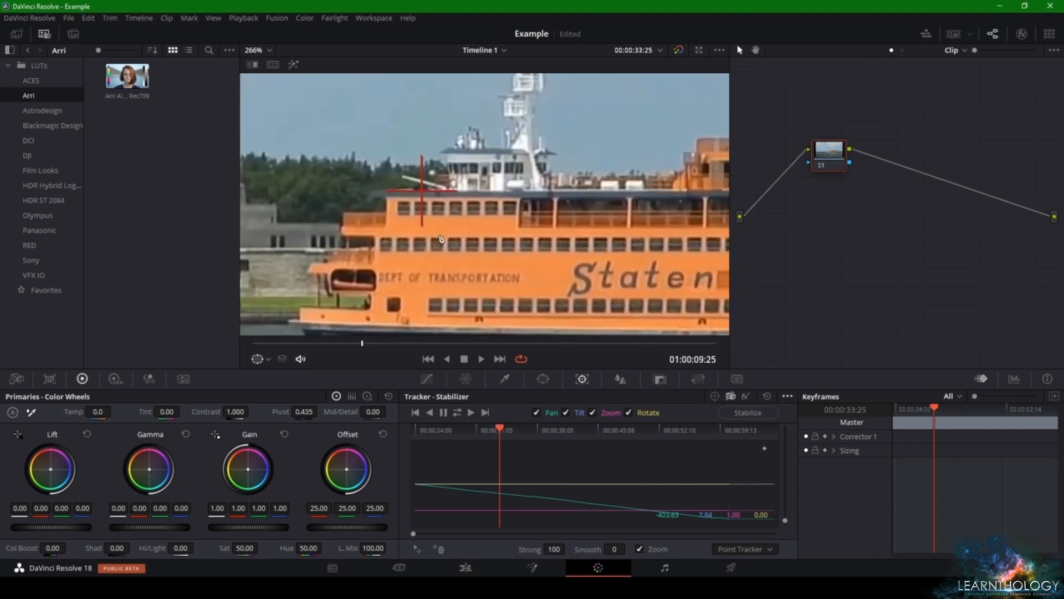
{"action": "left_click_drag", "start_coordinate": [416, 190], "coordinate": [402, 191]}
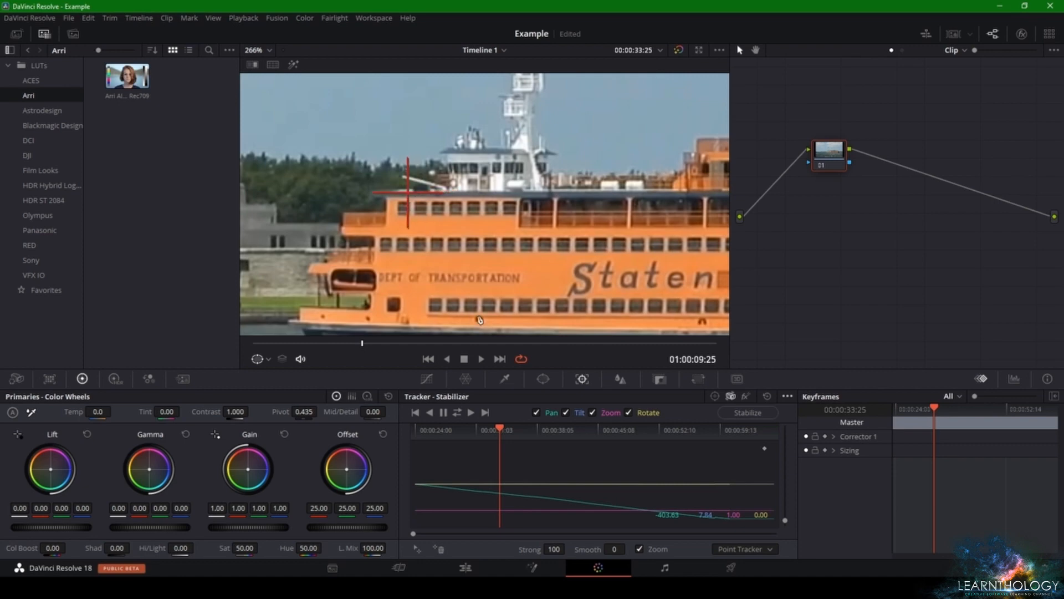
{"action": "left_click", "coordinate": [484, 412]}
{"action": "scroll", "coordinate": [414, 254], "scroll_direction": "down", "scroll_amount": 5}
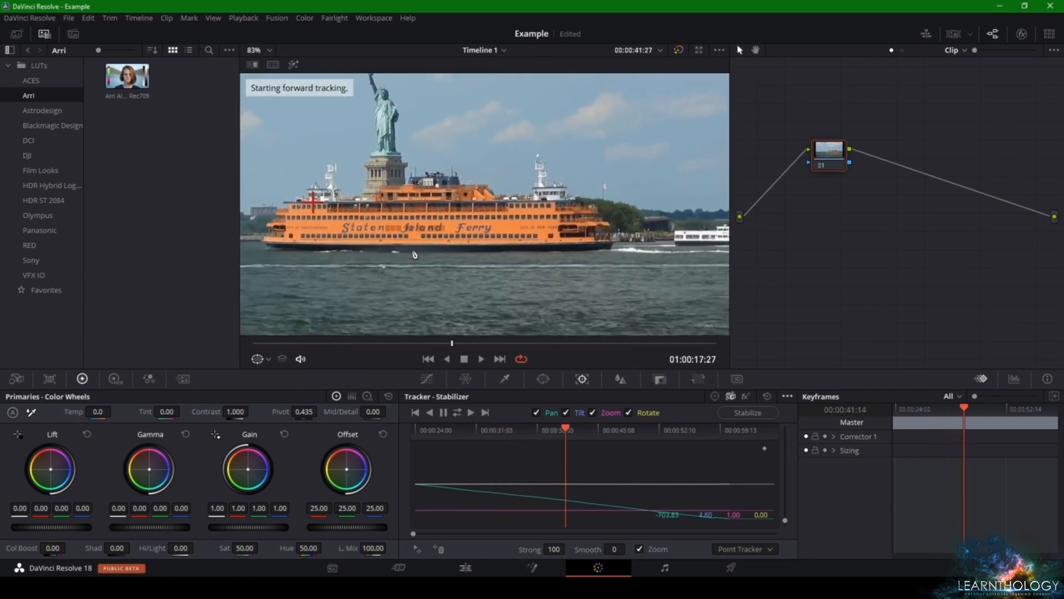
{"action": "scroll", "coordinate": [415, 255], "scroll_direction": "down", "scroll_amount": 4}
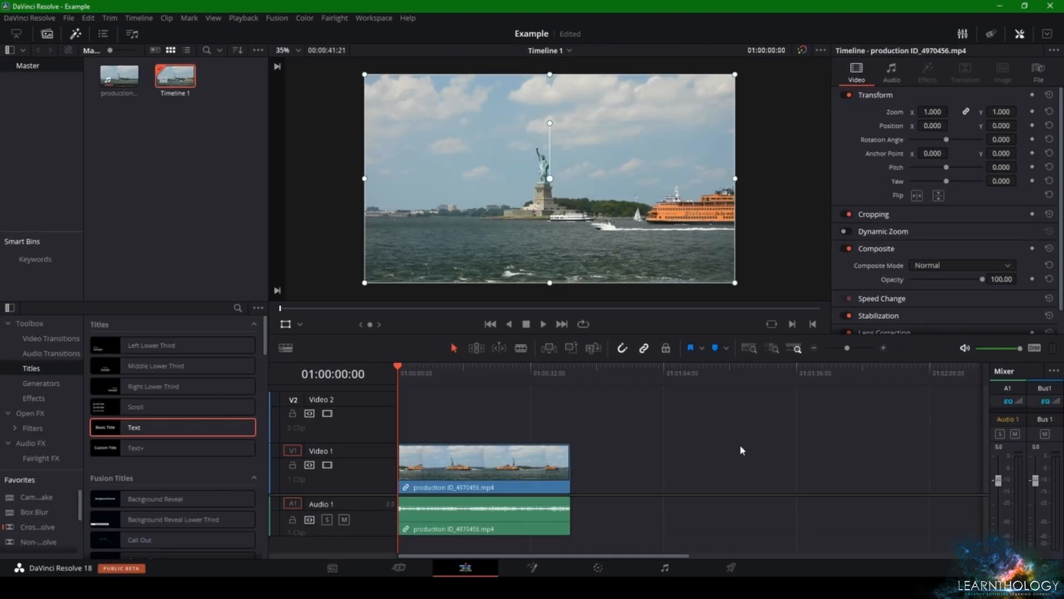
- On the Edit page, add a Text title on Video 2 spanning the whole clip and set its text to "New York"
{"action": "left_click_drag", "start_coordinate": [238, 431], "coordinate": [569, 416]}
{"action": "double_click", "coordinate": [886, 143]}
{"action": "key", "text": "ctrl+a"}
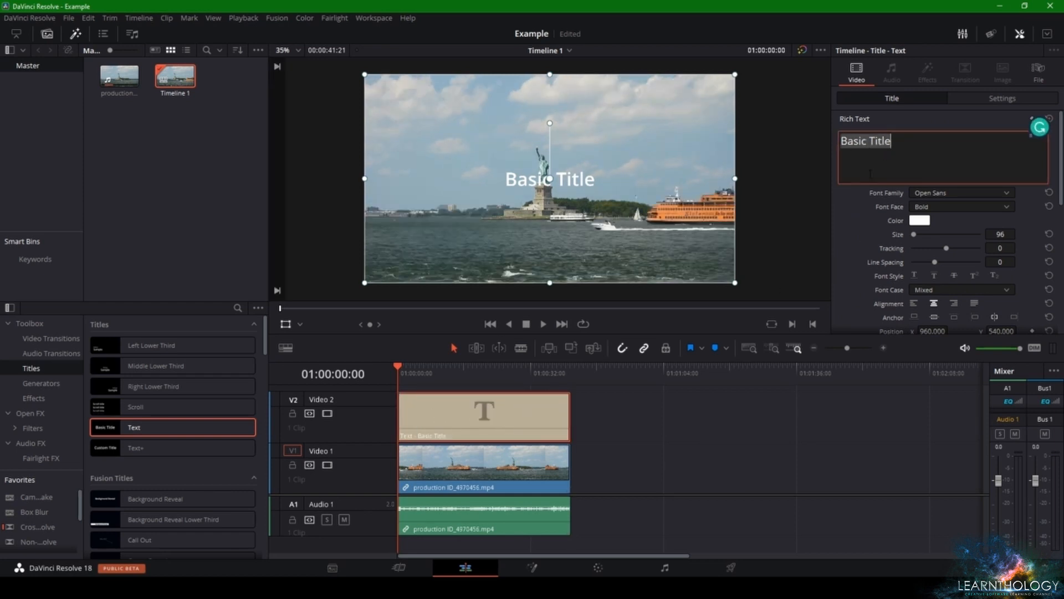
{"action": "type", "text": "New Y"}
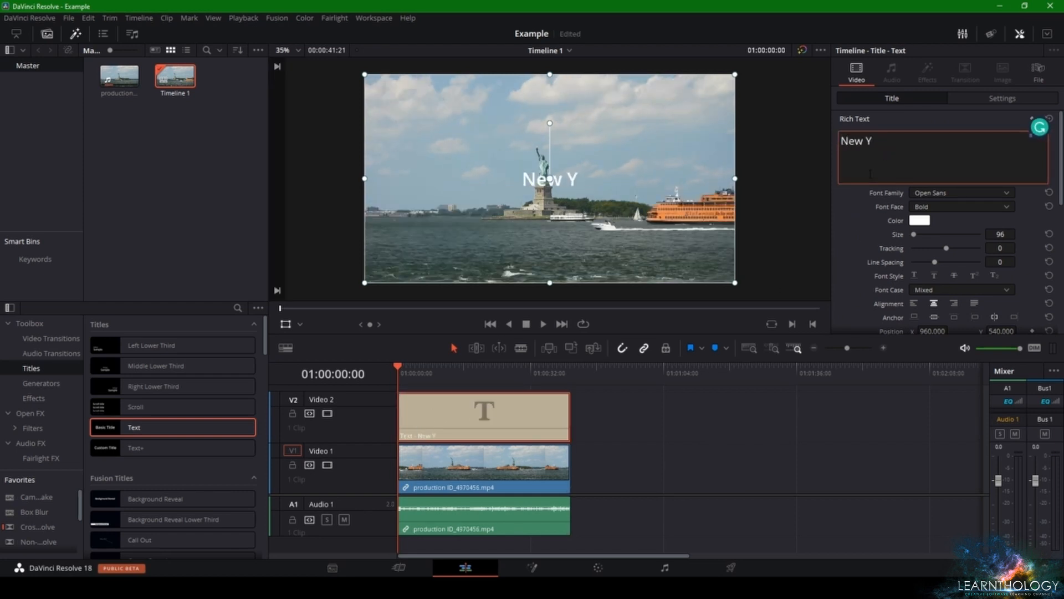
{"action": "type", "text": "ork"}
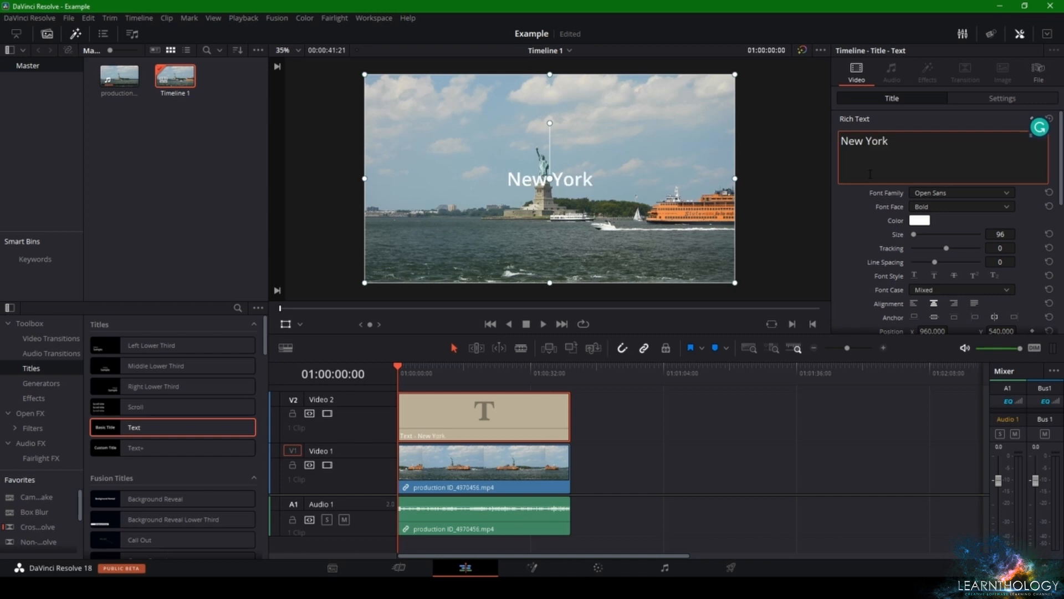
- Set the "New York" title's font family to AcmeFont
{"action": "left_click", "coordinate": [937, 193]}
{"action": "left_click_drag", "start_coordinate": [1025, 476], "coordinate": [1024, 213]}
{"action": "left_click", "coordinate": [972, 220]}
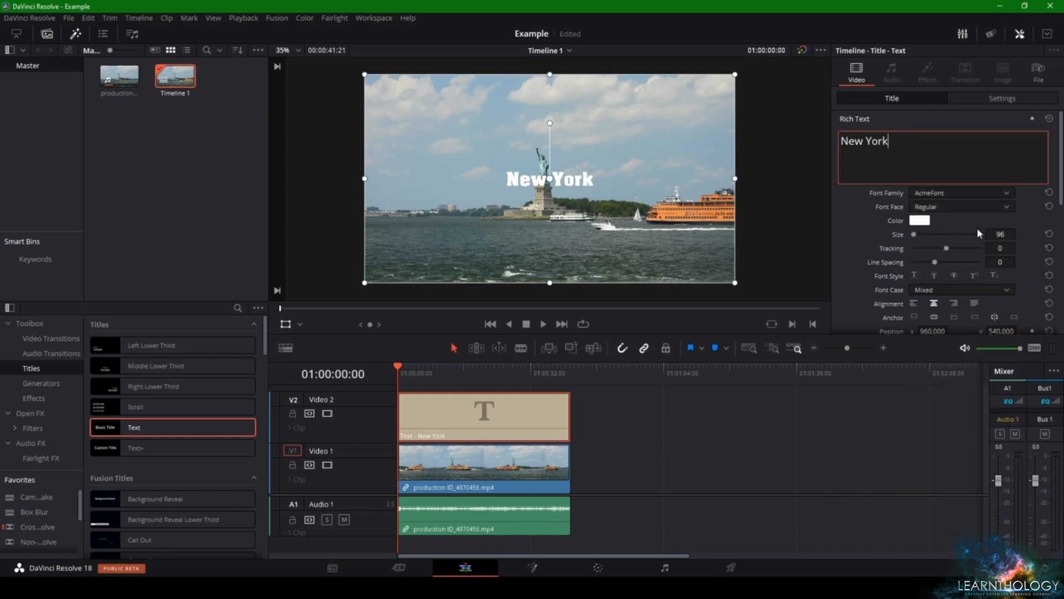
- Change the "New York" title's text color to yellow
{"action": "left_click", "coordinate": [920, 220]}
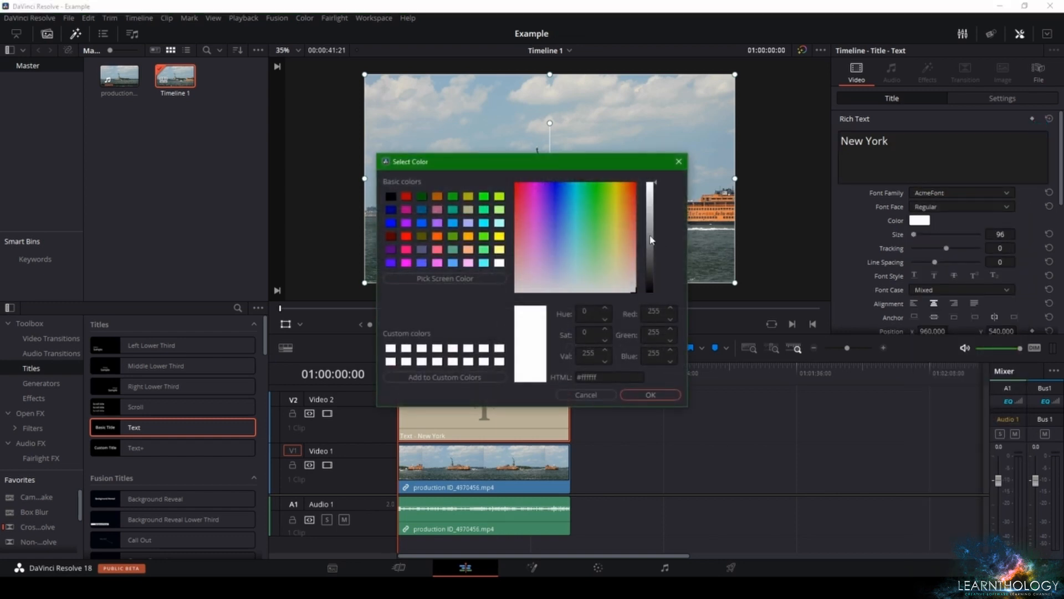
{"action": "left_click", "coordinate": [615, 182]}
{"action": "left_click", "coordinate": [651, 394]}
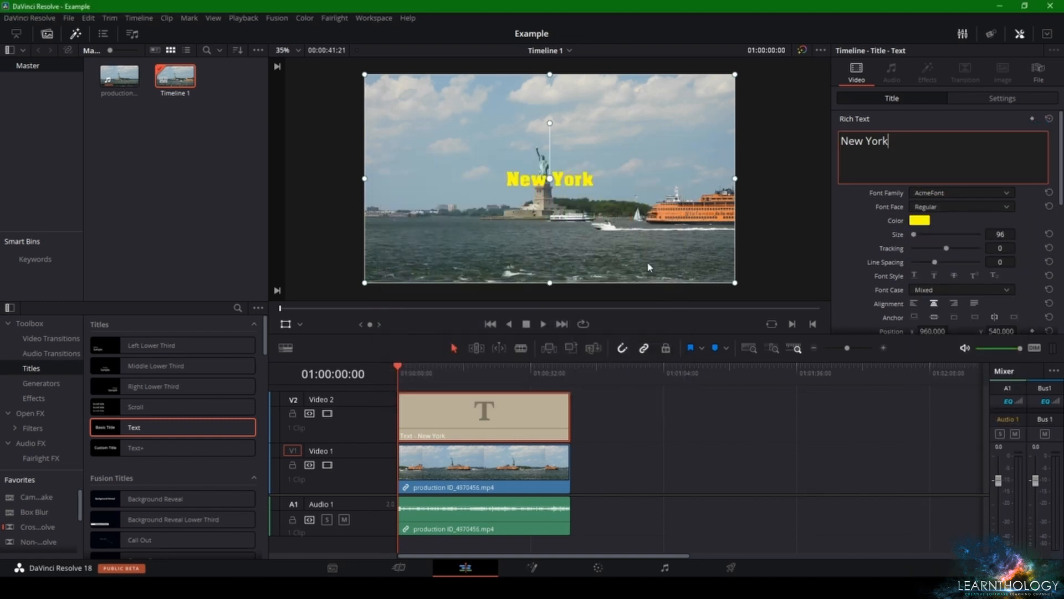
- Set the title's size to 127 and position it between the statue and the ferry, just above the ferry
{"action": "left_click_drag", "start_coordinate": [1000, 234], "coordinate": [971, 234]}
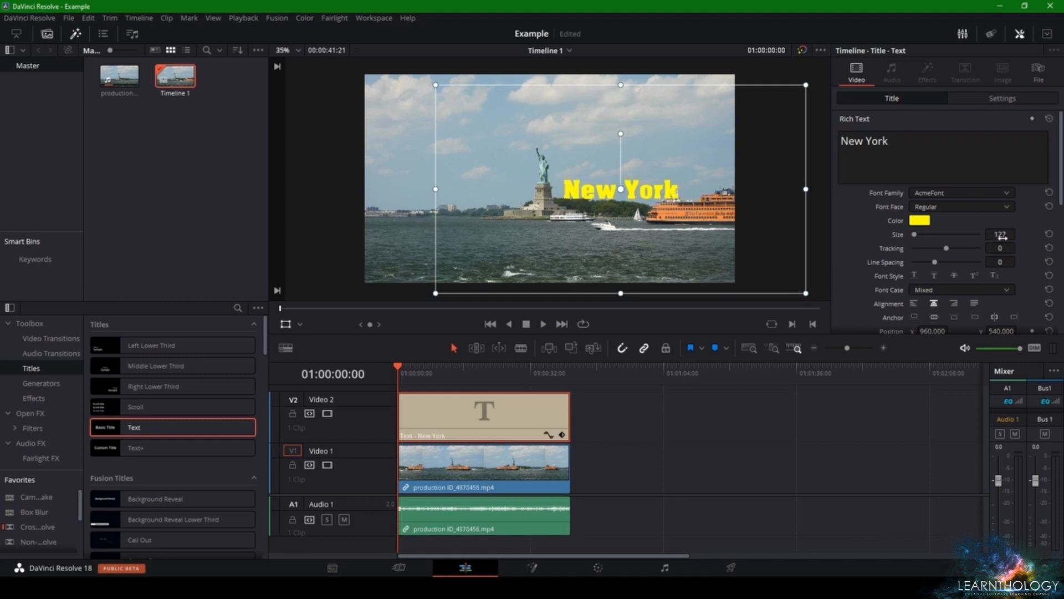
{"action": "mouse_move", "coordinate": [735, 261]}
{"action": "left_mouse_down"}
{"action": "mouse_move", "coordinate": [722, 253]}
{"action": "mouse_move", "coordinate": [709, 293]}
{"action": "mouse_move", "coordinate": [736, 198]}
{"action": "mouse_move", "coordinate": [705, 217]}
{"action": "mouse_move", "coordinate": [718, 252]}
{"action": "mouse_move", "coordinate": [695, 263]}
{"action": "mouse_move", "coordinate": [708, 233]}
{"action": "mouse_move", "coordinate": [716, 255]}
{"action": "left_mouse_up"}
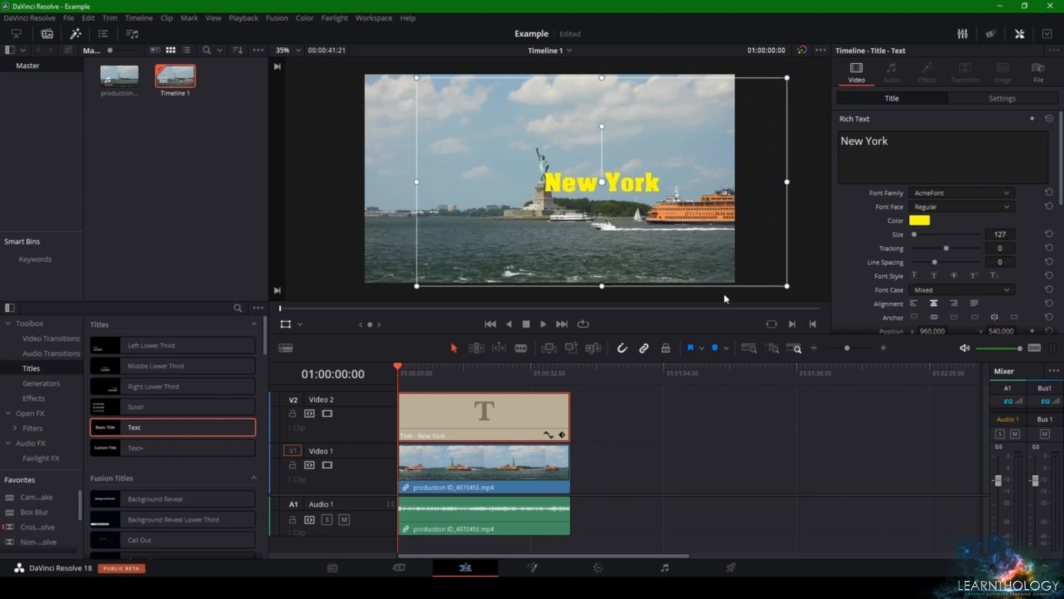
- Convert the title on Video 2 into a compound clip, keeping the default name
{"action": "right_click", "coordinate": [520, 424]}
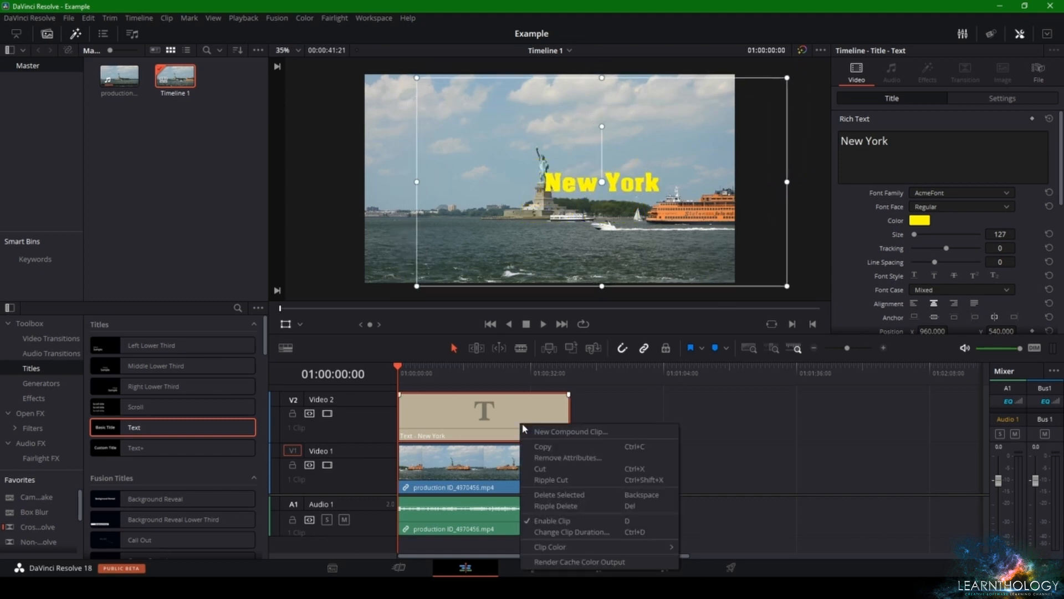
{"action": "left_click", "coordinate": [537, 437]}
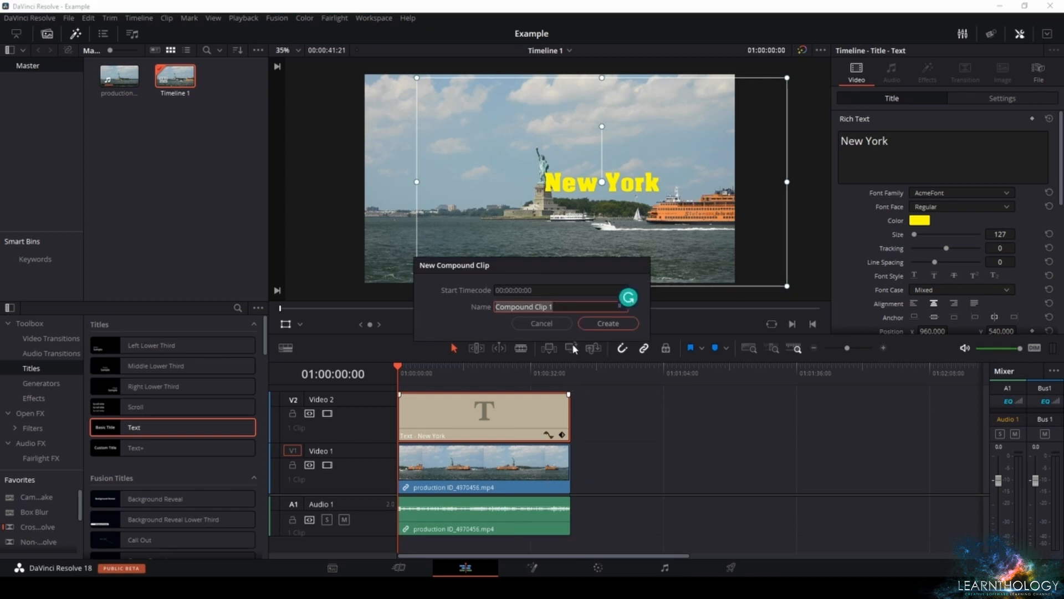
{"action": "left_click", "coordinate": [608, 324]}
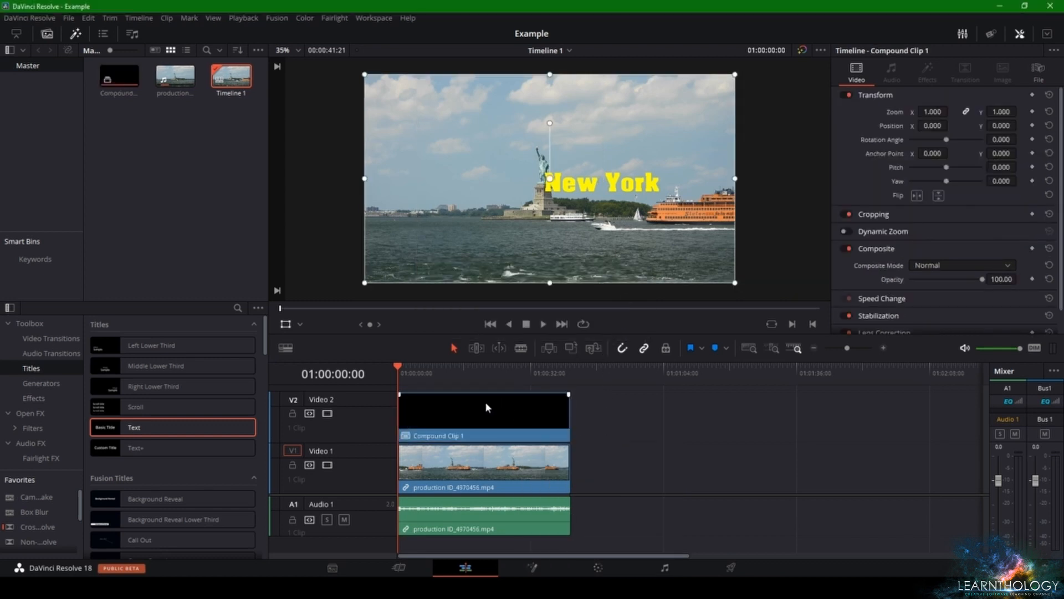
- On the Color page, copy the stabilizer's track data from the ferry clip on Video 1
{"action": "left_click", "coordinate": [598, 567]}
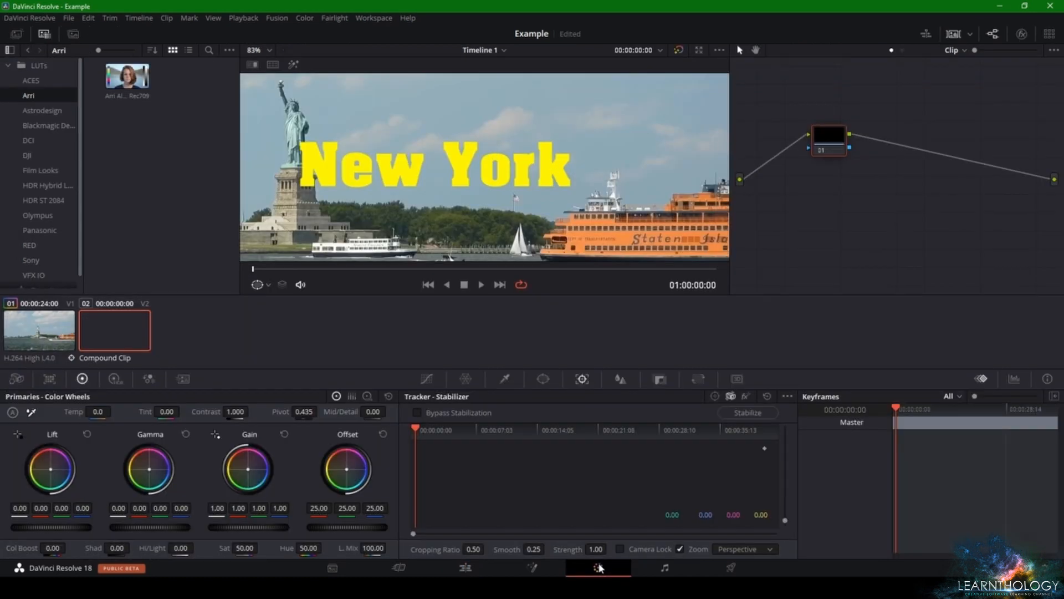
{"action": "scroll", "coordinate": [563, 221], "scroll_direction": "down", "scroll_amount": 1}
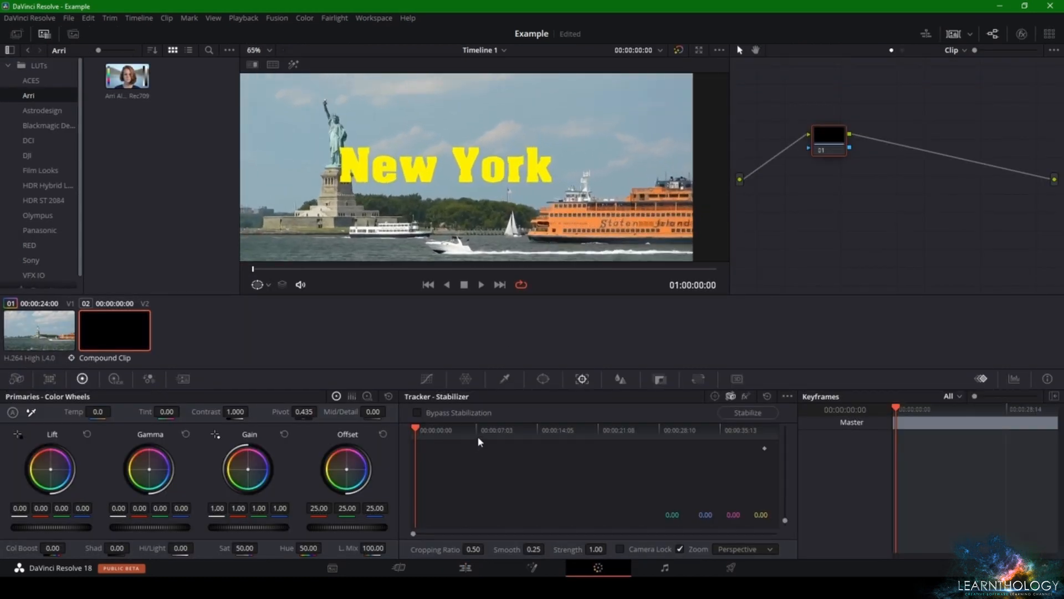
{"action": "left_click", "coordinate": [37, 324]}
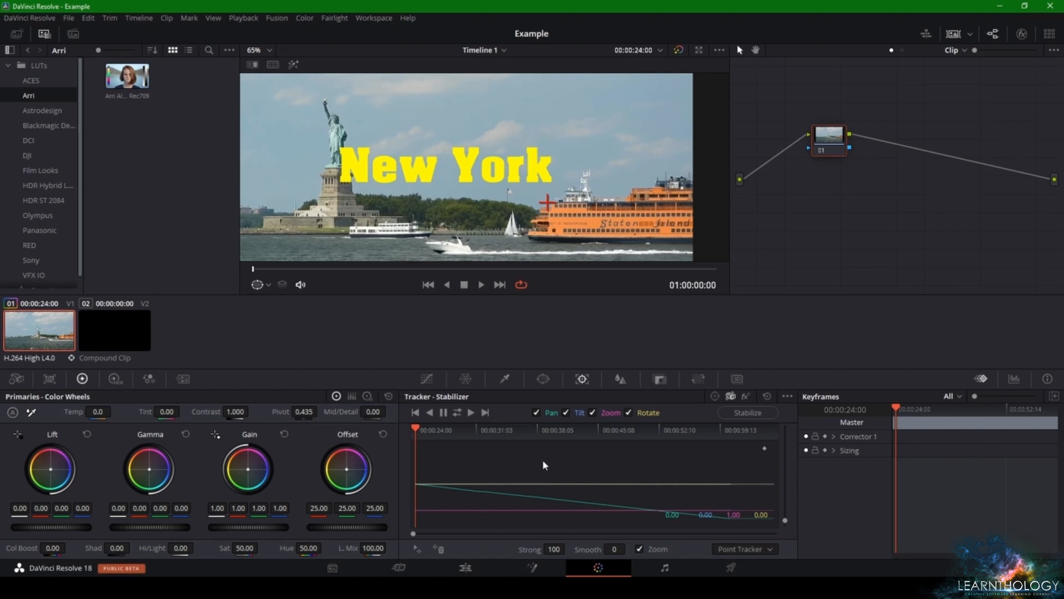
{"action": "left_click", "coordinate": [787, 397]}
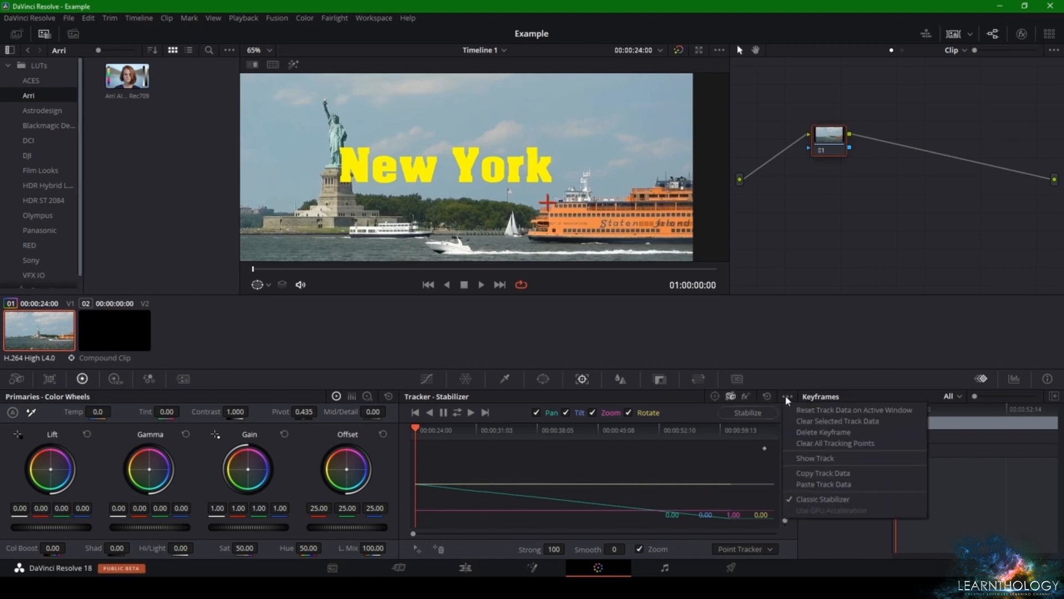
{"action": "left_click", "coordinate": [808, 474]}
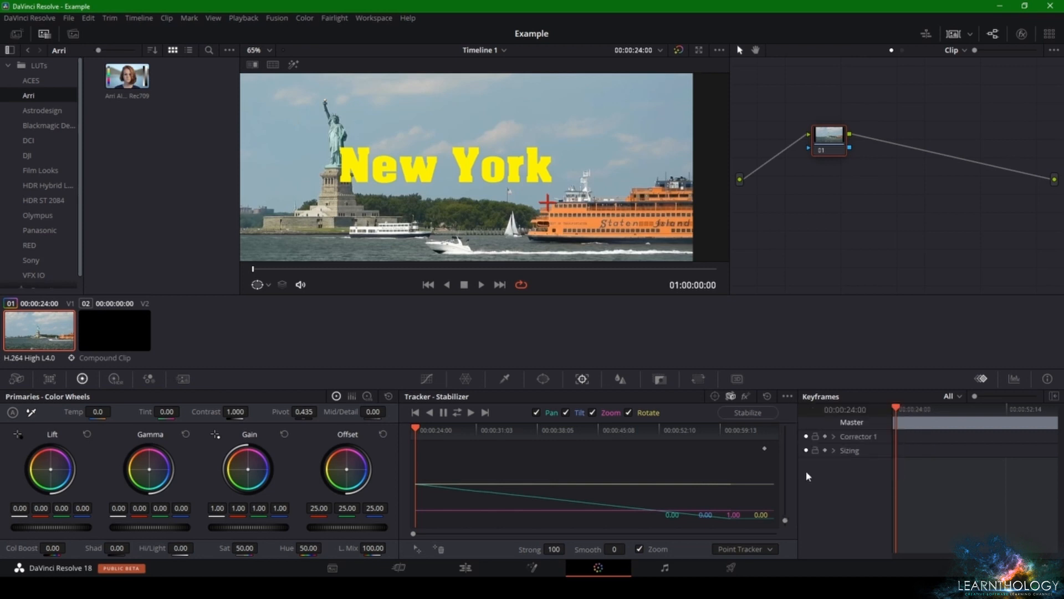
- Switch the title's compound clip to the Classic Stabilizer and choose Point Tracker
{"action": "left_click", "coordinate": [146, 339]}
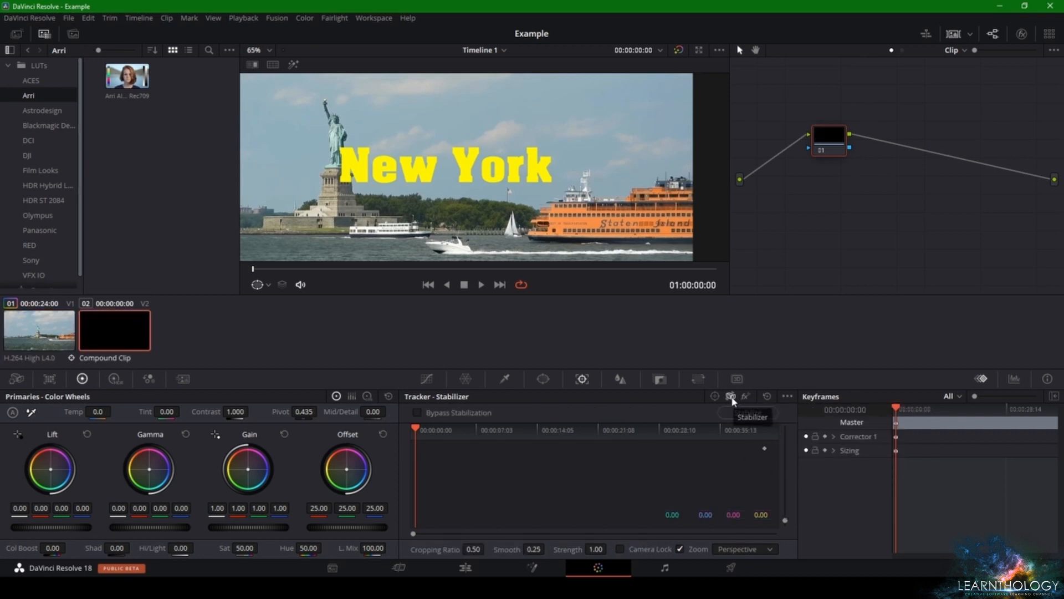
{"action": "left_click", "coordinate": [770, 549]}
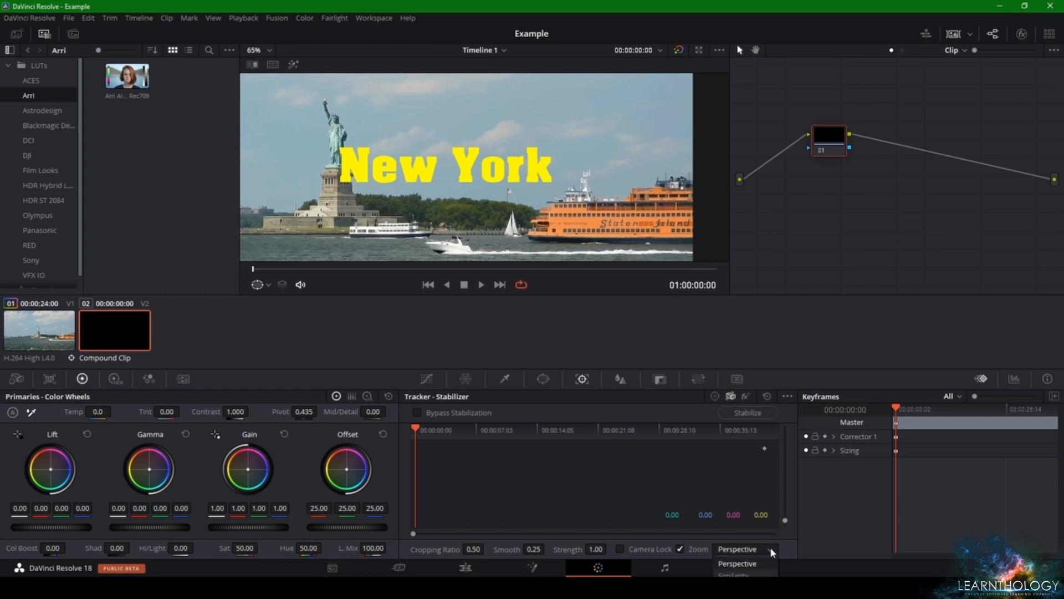
{"action": "left_click", "coordinate": [770, 549]}
{"action": "left_click", "coordinate": [787, 396]}
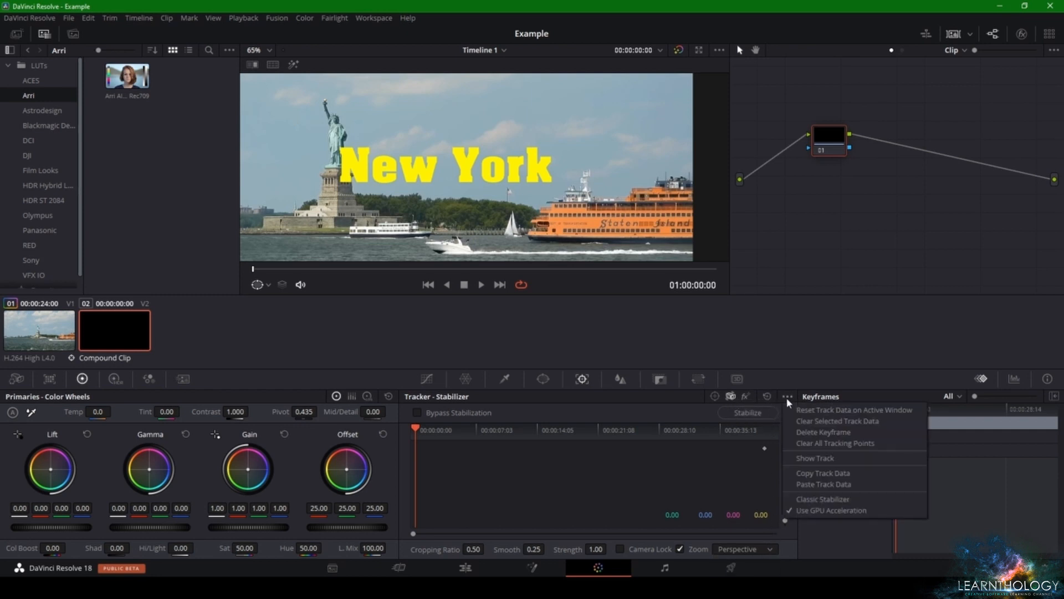
{"action": "left_click", "coordinate": [811, 499]}
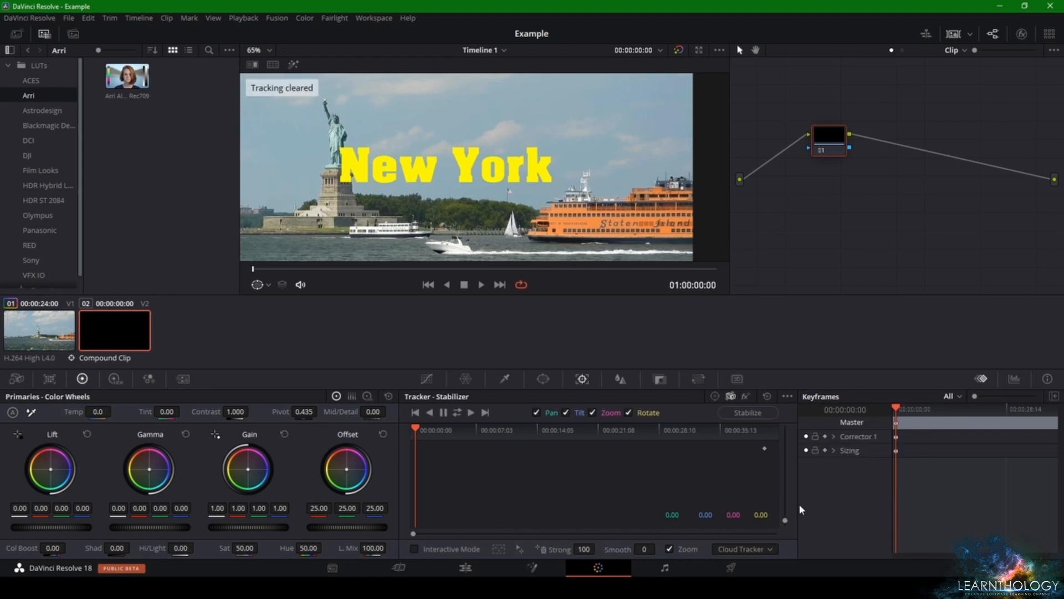
{"action": "left_click", "coordinate": [767, 548]}
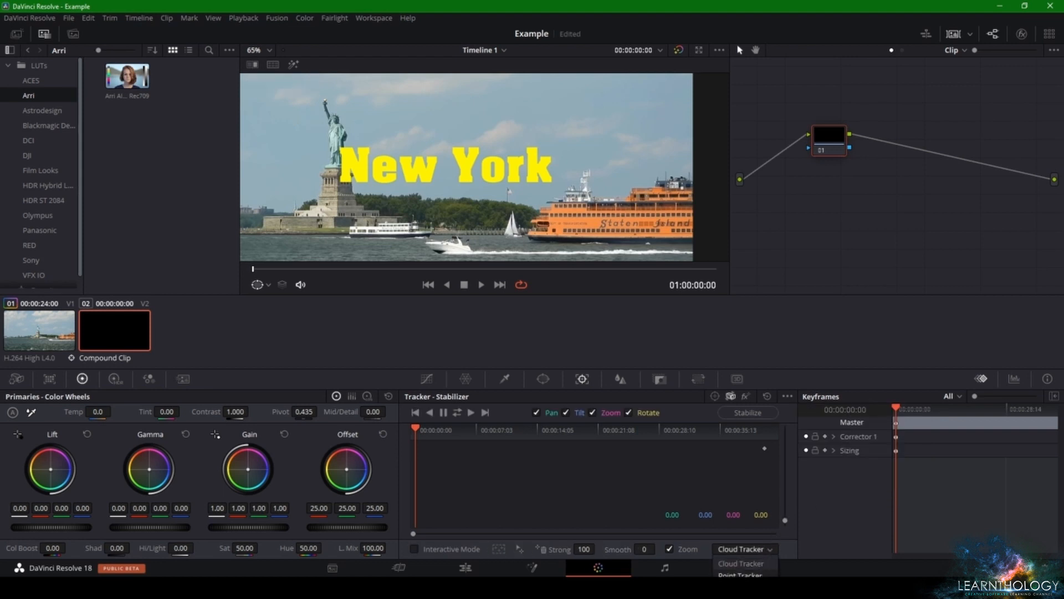
{"action": "left_click", "coordinate": [759, 575]}
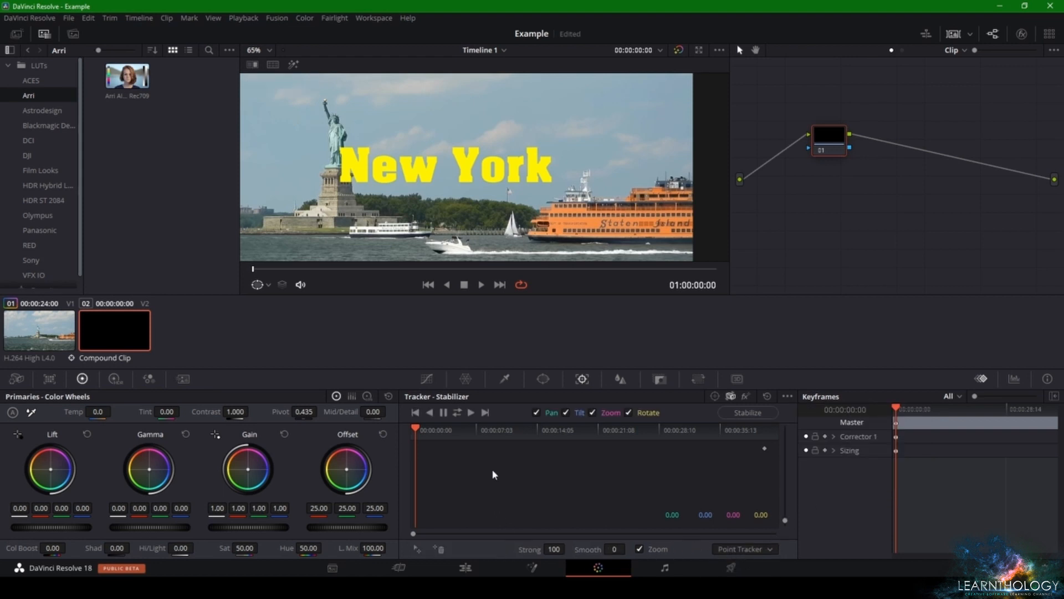
- Paste the ferry's track data onto the title's compound clip and set Strong to -100
{"action": "left_click", "coordinate": [787, 395]}
{"action": "left_click", "coordinate": [800, 484]}
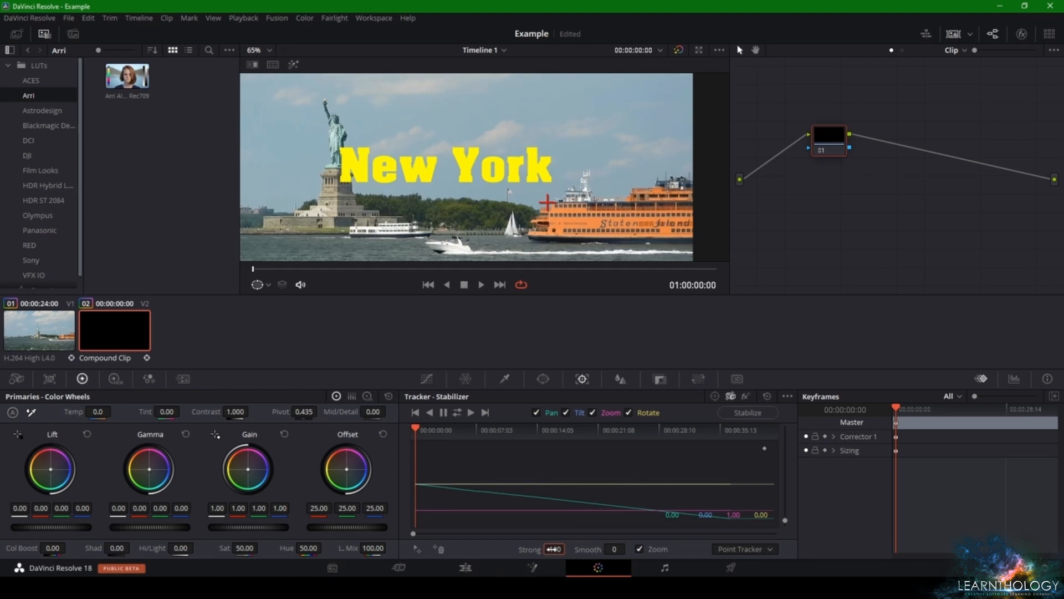
{"action": "scroll", "coordinate": [586, 192], "scroll_direction": "down", "scroll_amount": 5}
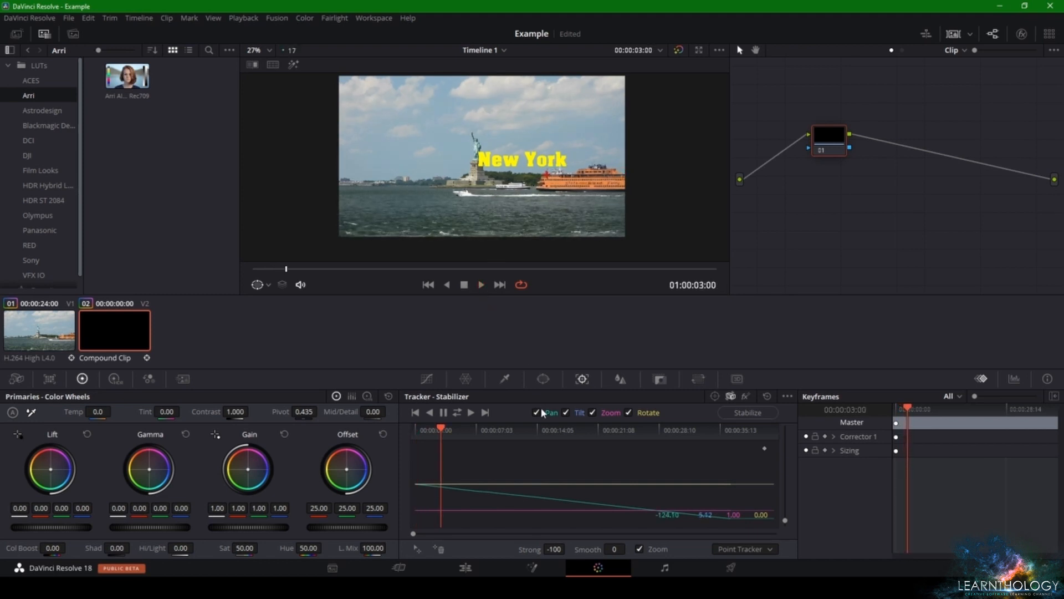
- Stabilize the title's compound clip using Cloud Tracker with Zoom turned off
{"action": "left_click", "coordinate": [741, 563]}
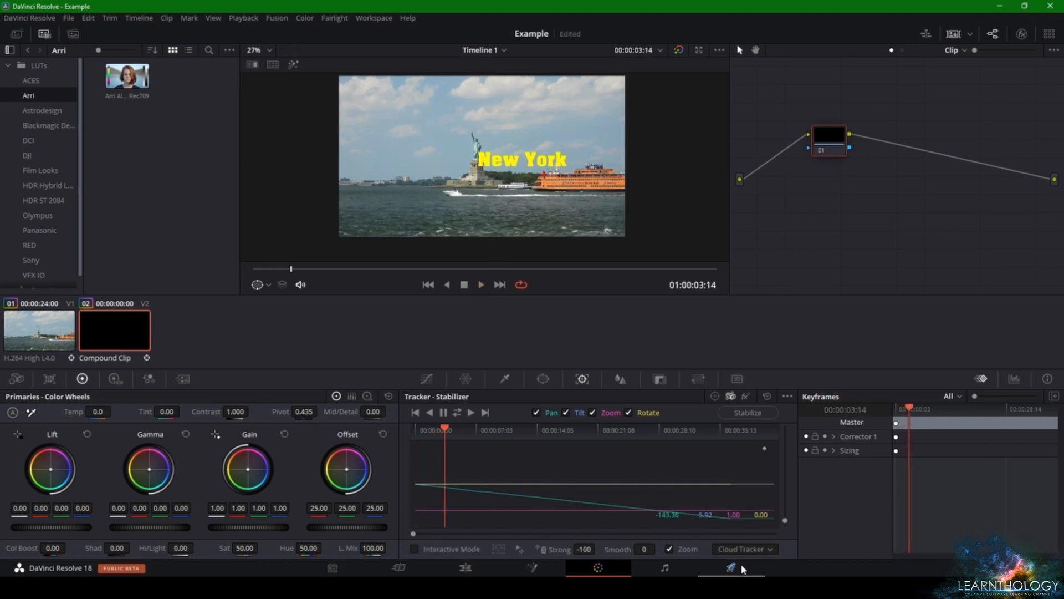
{"action": "left_click", "coordinate": [745, 414]}
{"action": "left_click", "coordinate": [752, 414]}
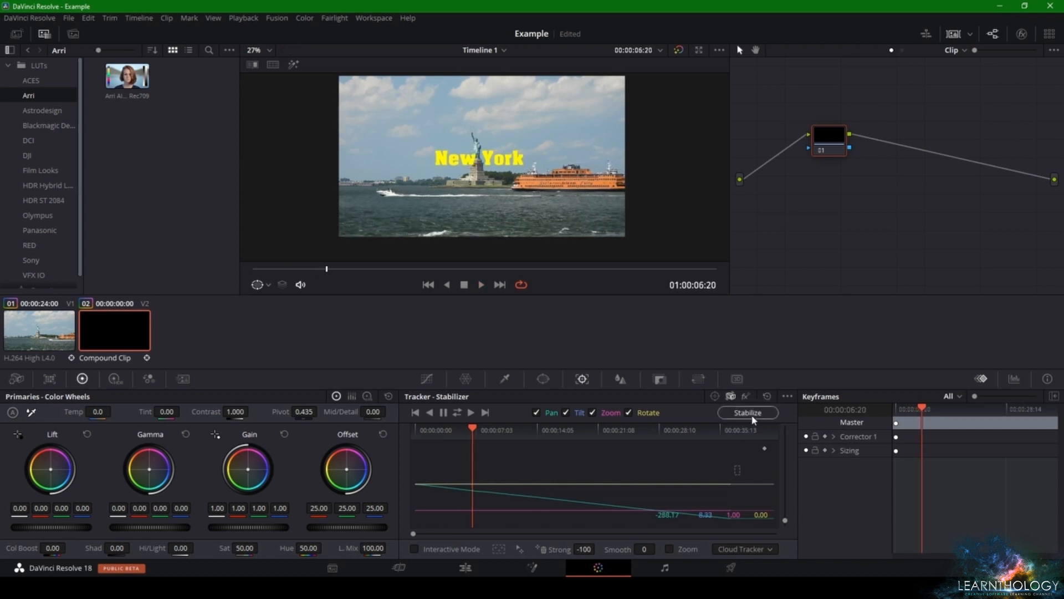
- Play the clip from the start to review the title's motion and turn the stabilizer's Zoom option on
{"action": "left_click", "coordinate": [412, 431]}
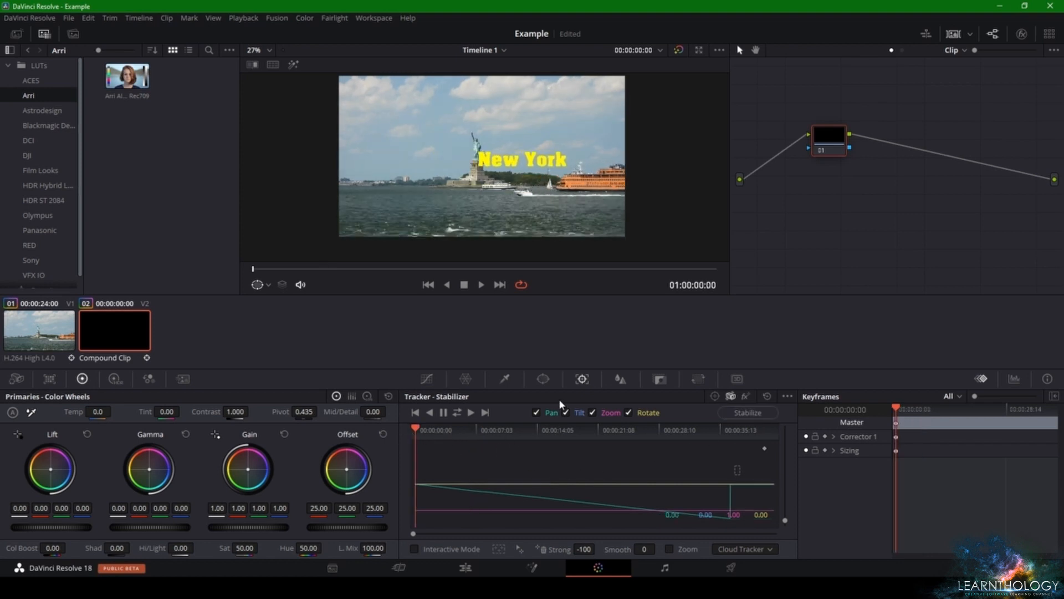
{"action": "left_click", "coordinate": [480, 286]}
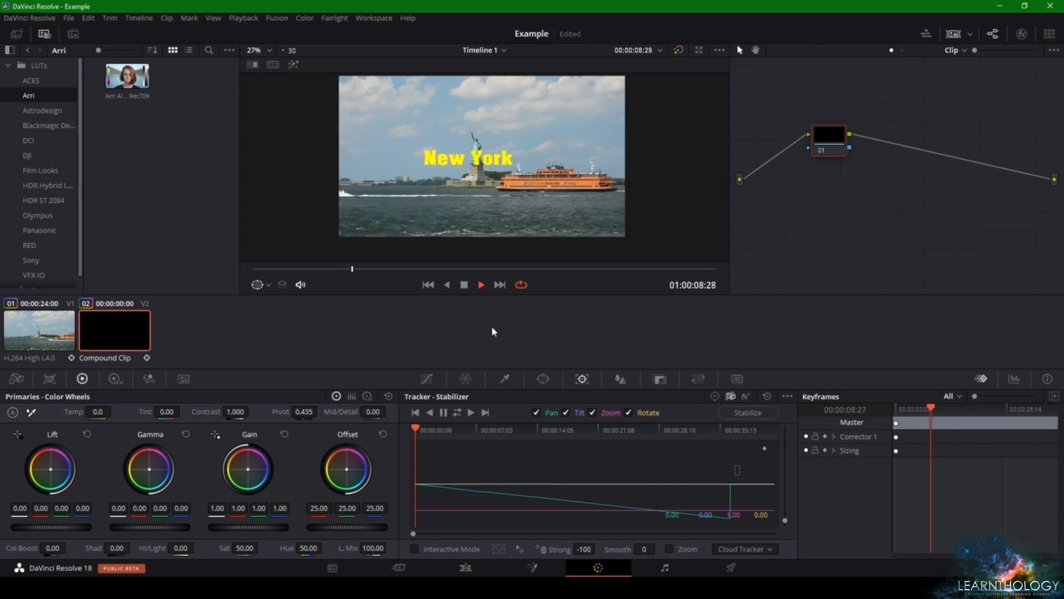
{"action": "left_click", "coordinate": [669, 549]}
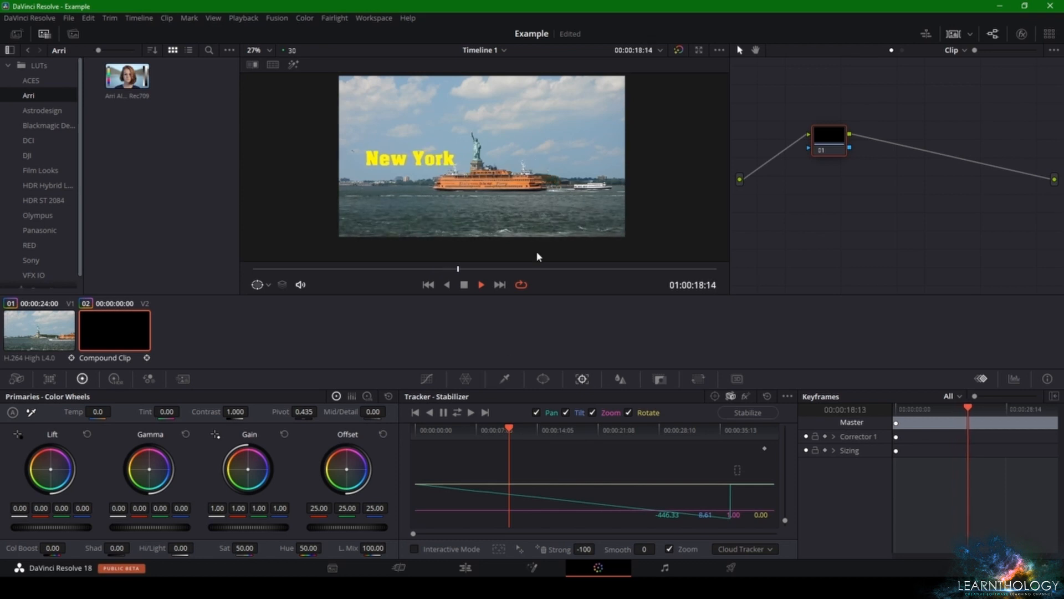
- Examine how the title follows the ferry toward the end of the clip, around 01:00:32:25, and return to the start
{"action": "scroll", "coordinate": [522, 170], "scroll_direction": "down", "scroll_amount": 2}
{"action": "scroll", "coordinate": [521, 170], "scroll_direction": "up", "scroll_amount": 3}
{"action": "scroll", "coordinate": [521, 170], "scroll_direction": "up", "scroll_amount": 1}
{"action": "scroll", "coordinate": [518, 194], "scroll_direction": "down", "scroll_amount": 2}
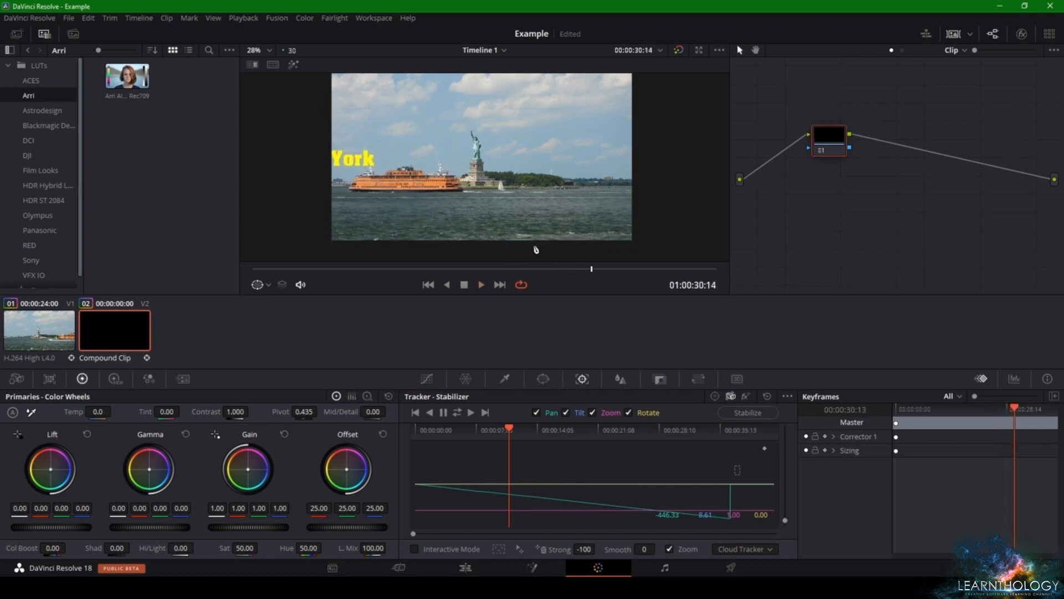
{"action": "left_click", "coordinate": [697, 428]}
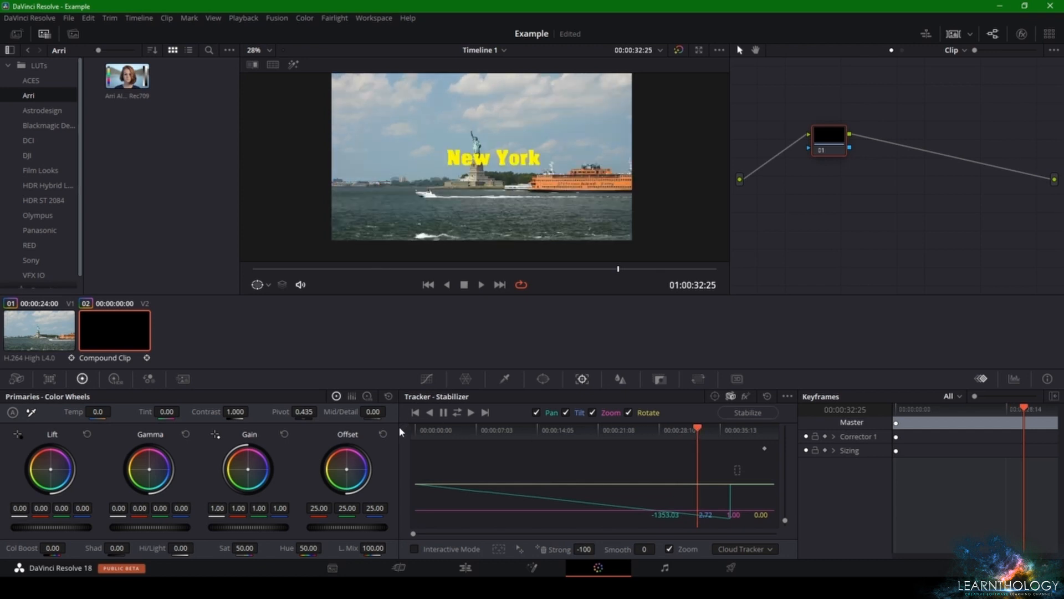
{"action": "key", "text": "Home"}
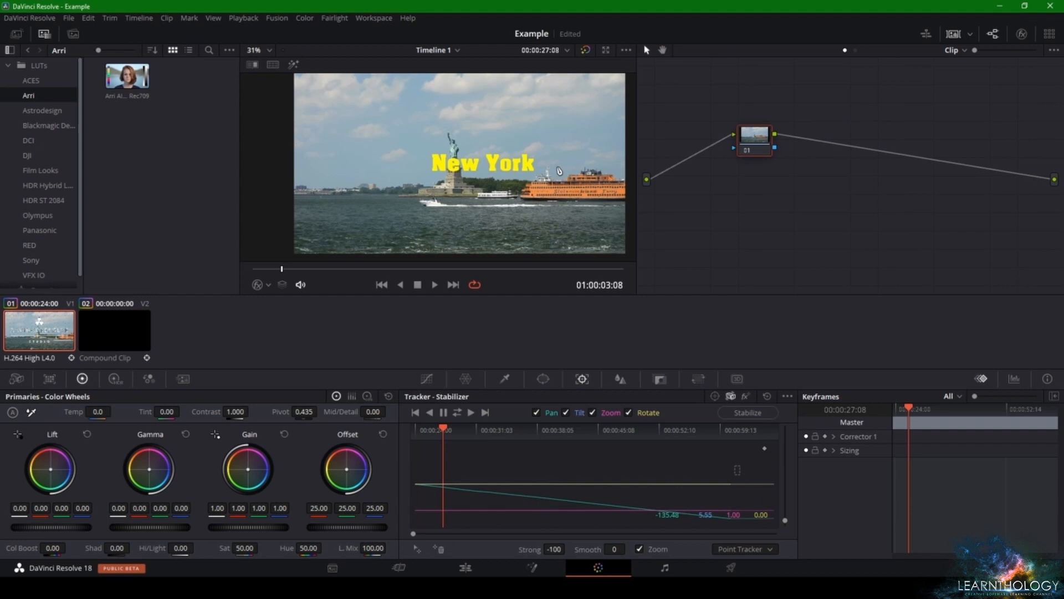
{"action": "scroll", "coordinate": [548, 164], "scroll_direction": "down", "scroll_amount": 1}
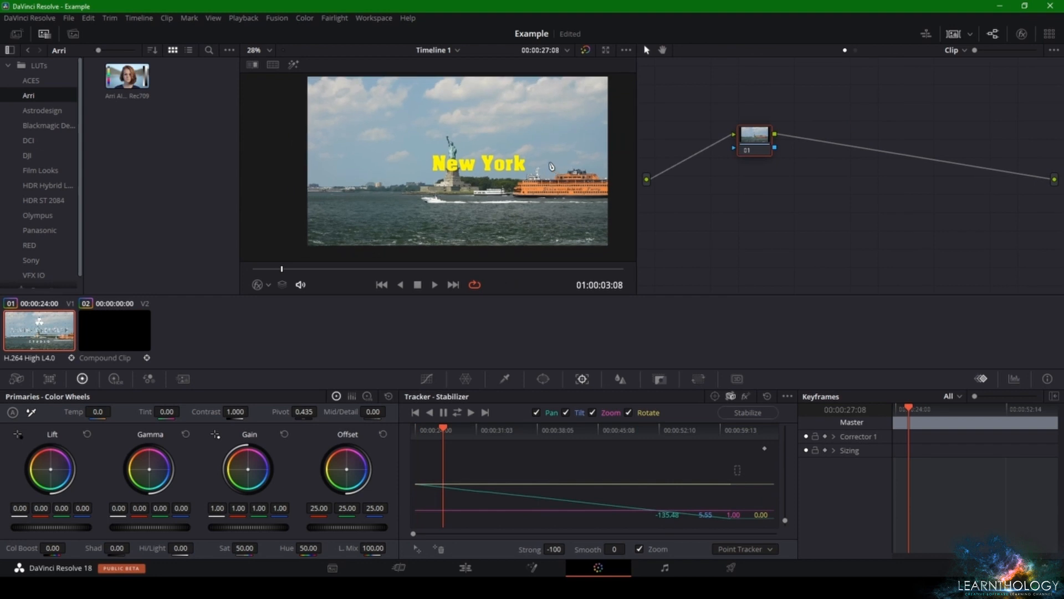
{"action": "left_click_drag", "start_coordinate": [548, 165], "coordinate": [531, 162]}
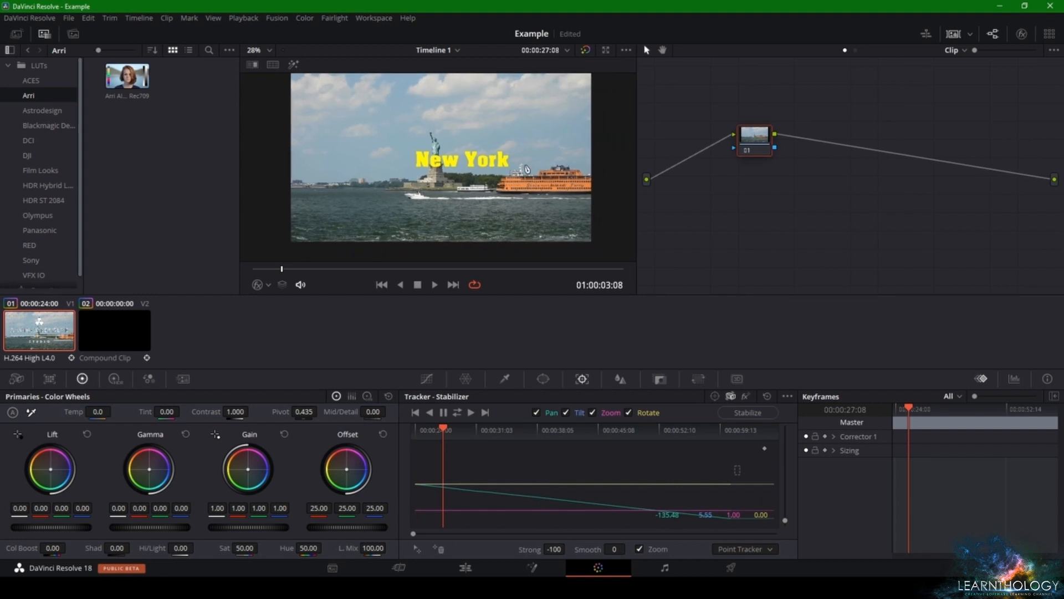